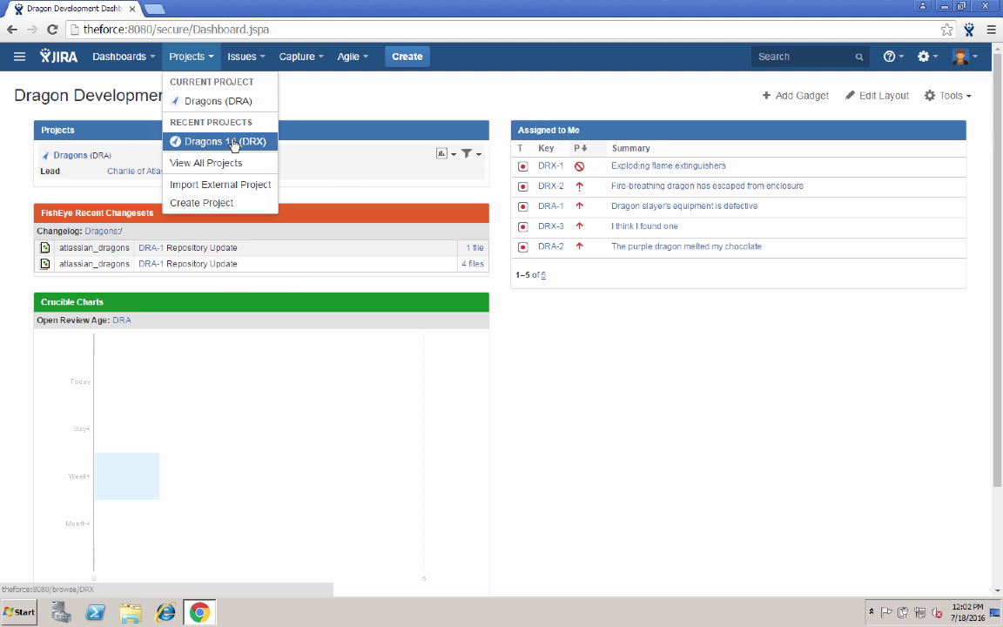
Look through the project, issue, Capture, Agile, administration and user menus, view the account's profile page, and return to the dashboard.
mouse_move(237, 57)
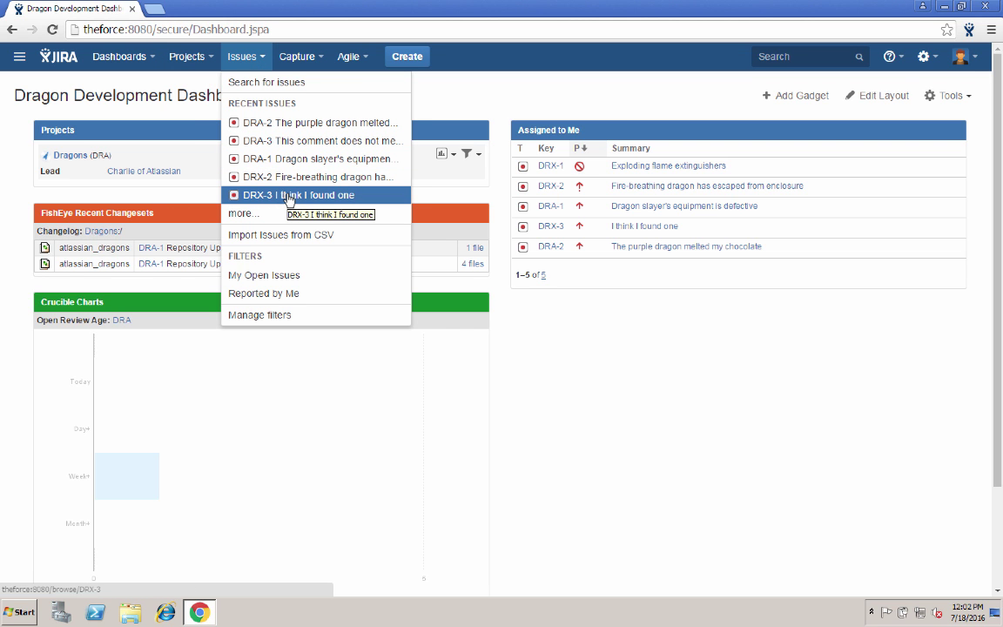
mouse_move(299, 61)
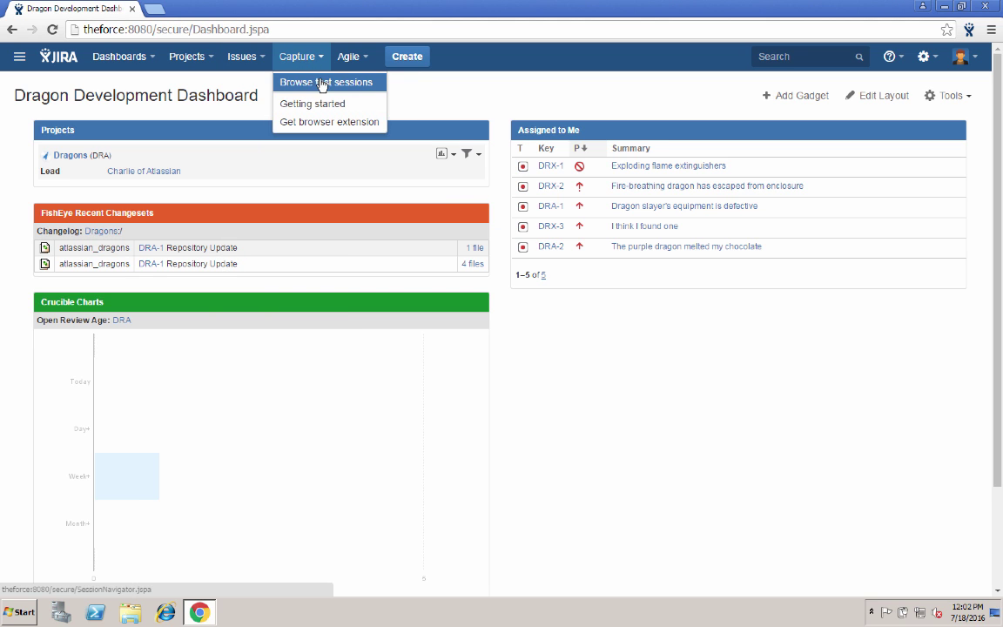
mouse_move(355, 64)
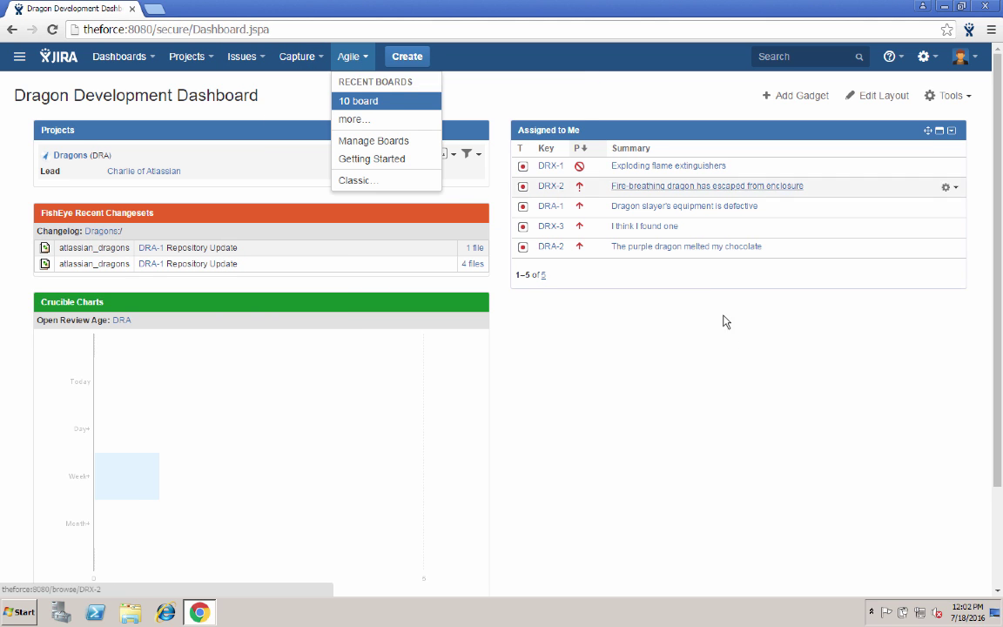
mouse_move(940, 67)
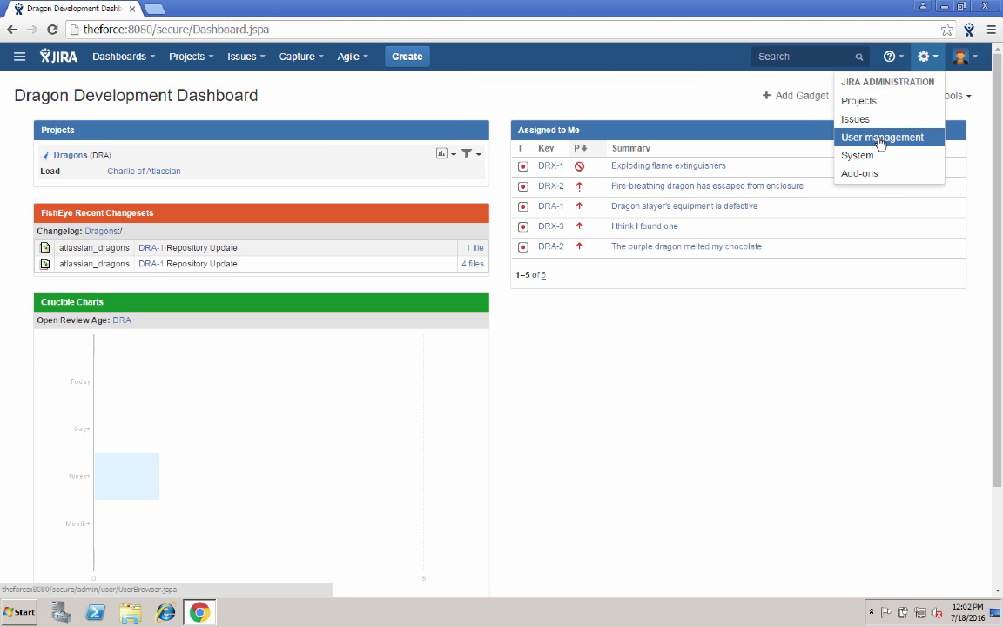
mouse_move(970, 61)
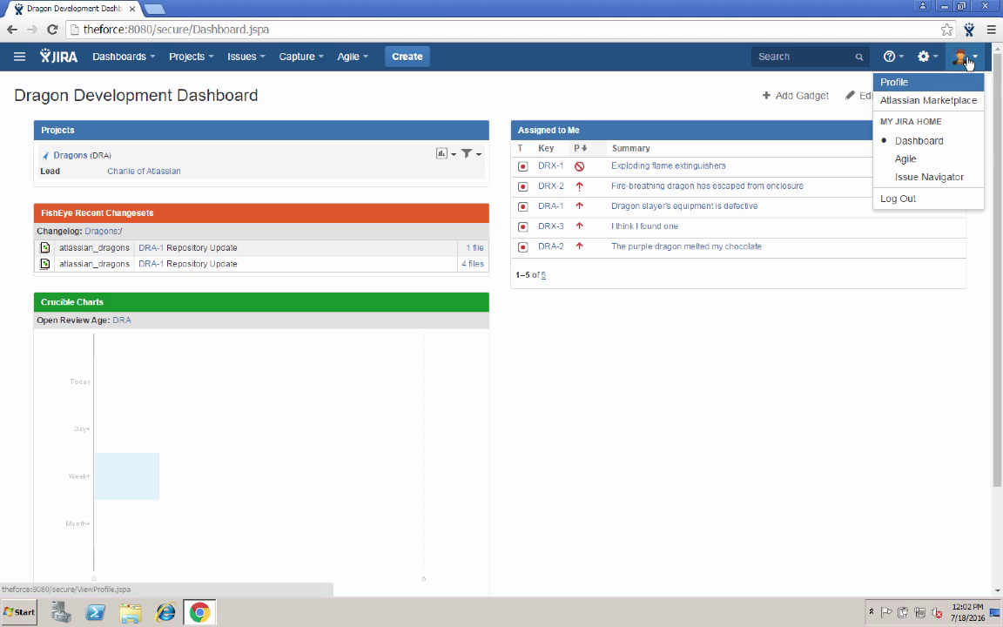
left_click(898, 81)
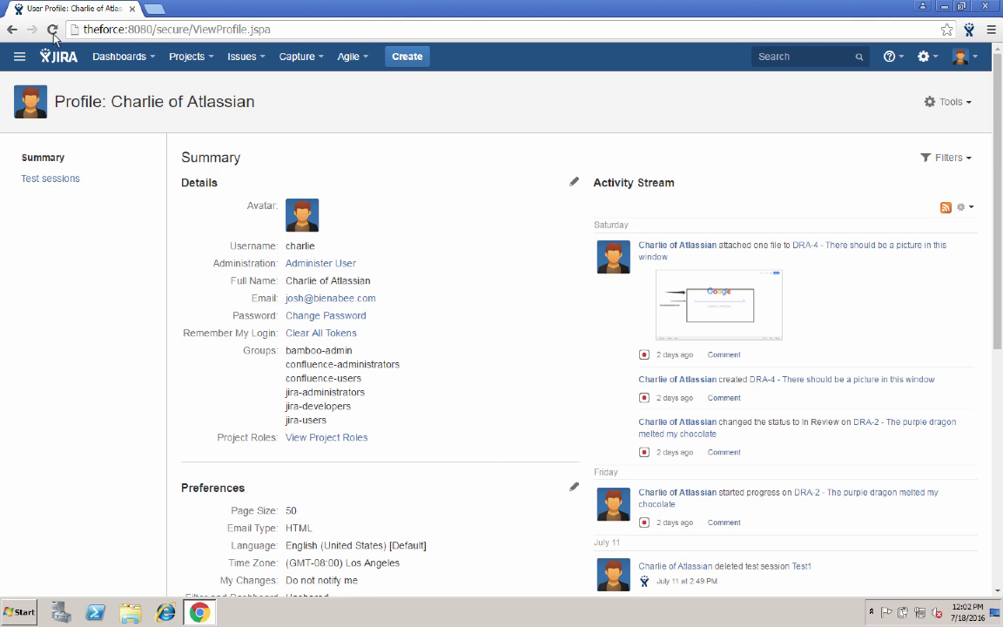
left_click(14, 31)
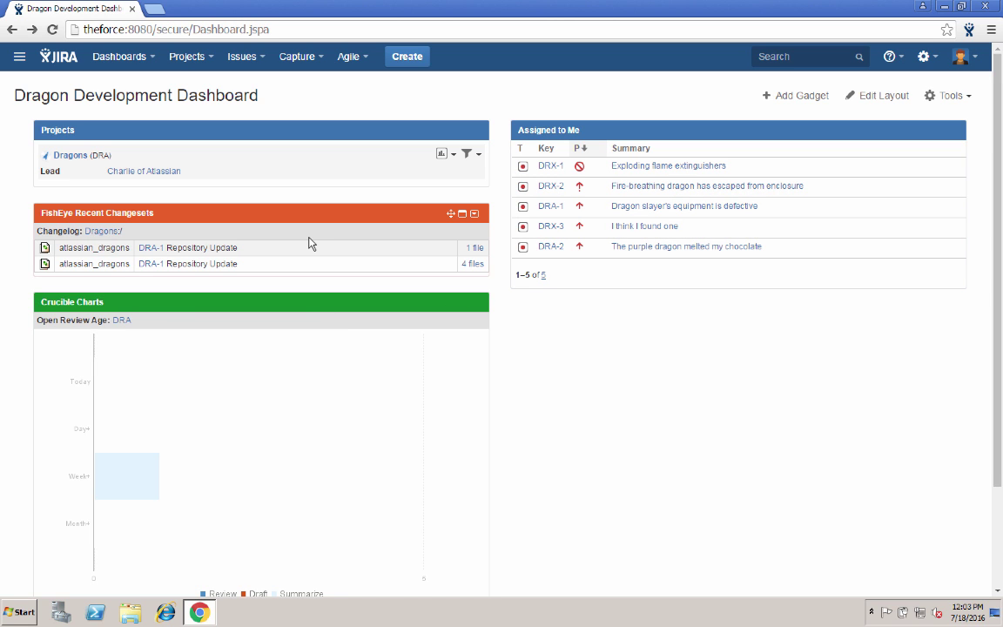
Start creating a Capture test session for the Dragons project and name it New Test Session.
left_click(292, 59)
left_click(299, 85)
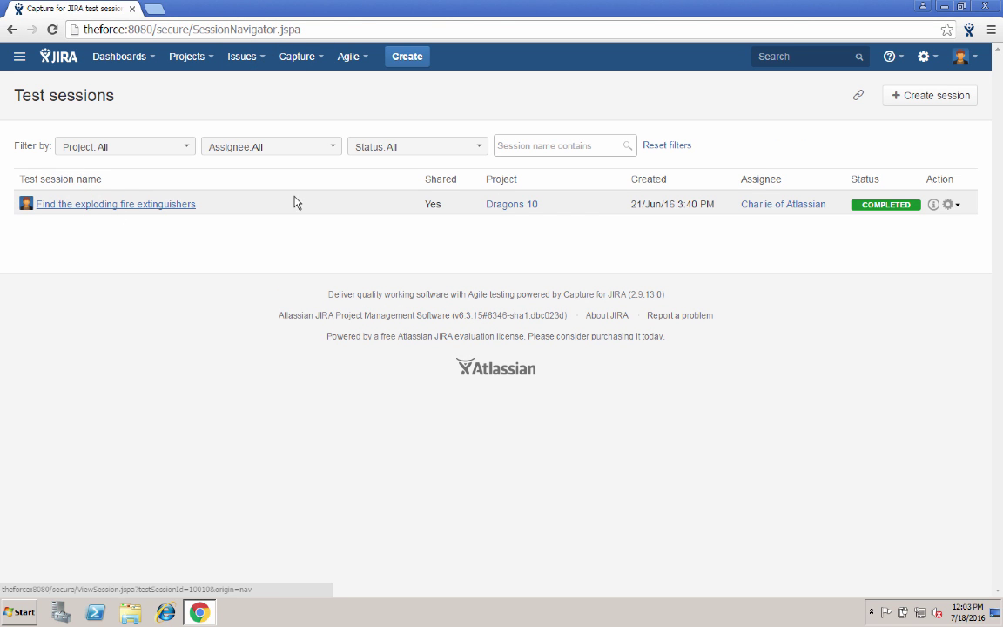
left_click(956, 98)
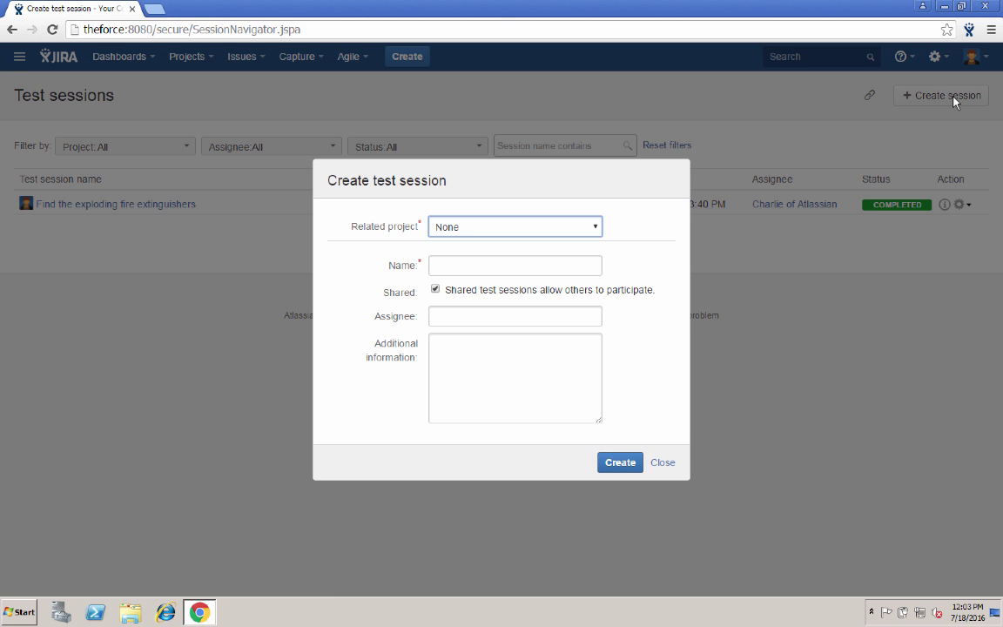
left_click(598, 227)
left_click(572, 253)
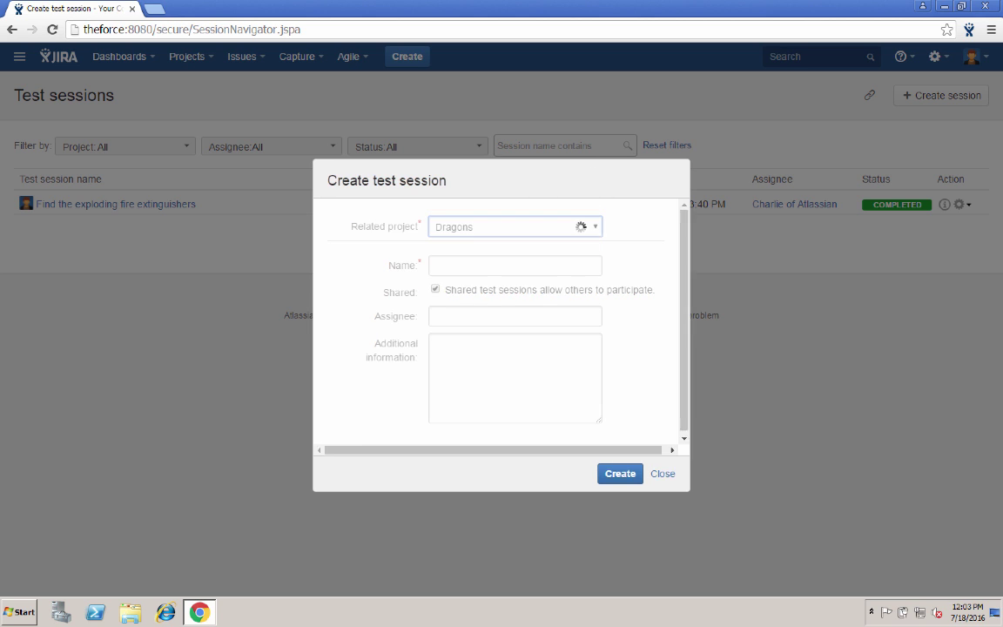
left_click(569, 264)
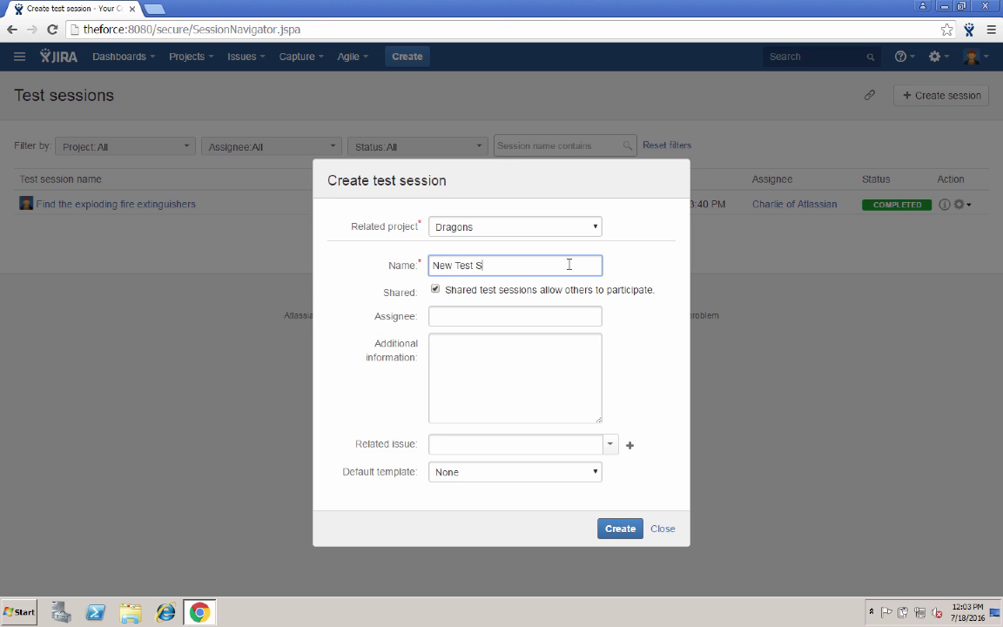
Assign the test session to the matching suggested user, relate it to issue DRA-3 and create it.
left_click(540, 320)
type("C")
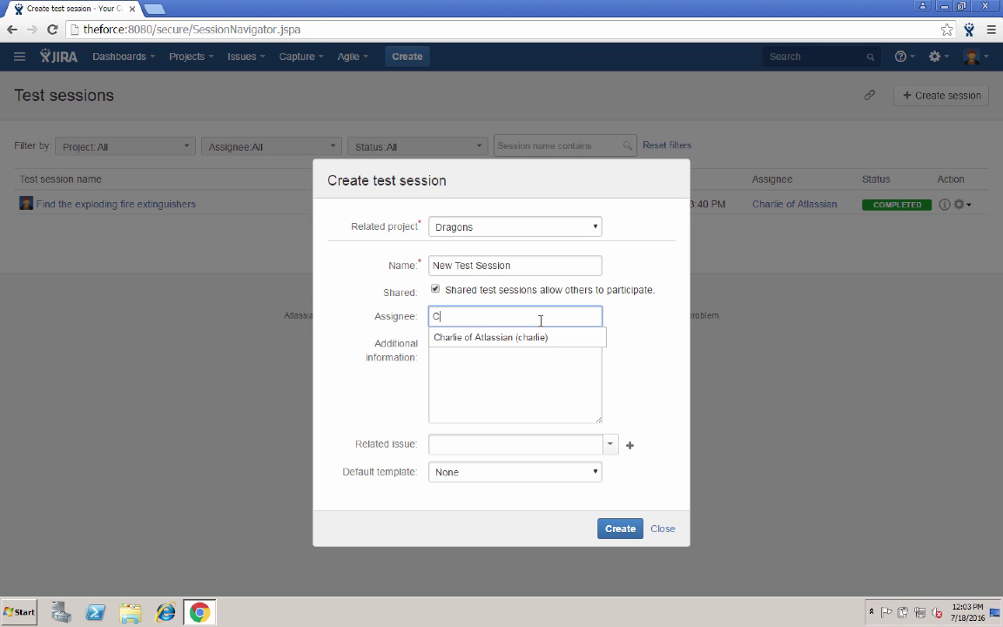
left_click(541, 337)
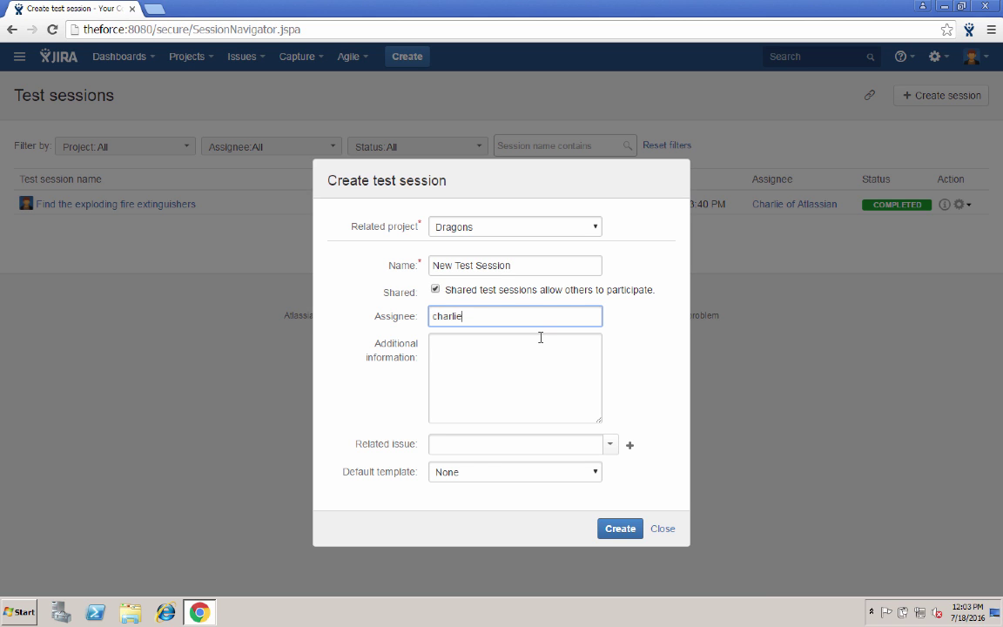
left_click(609, 446)
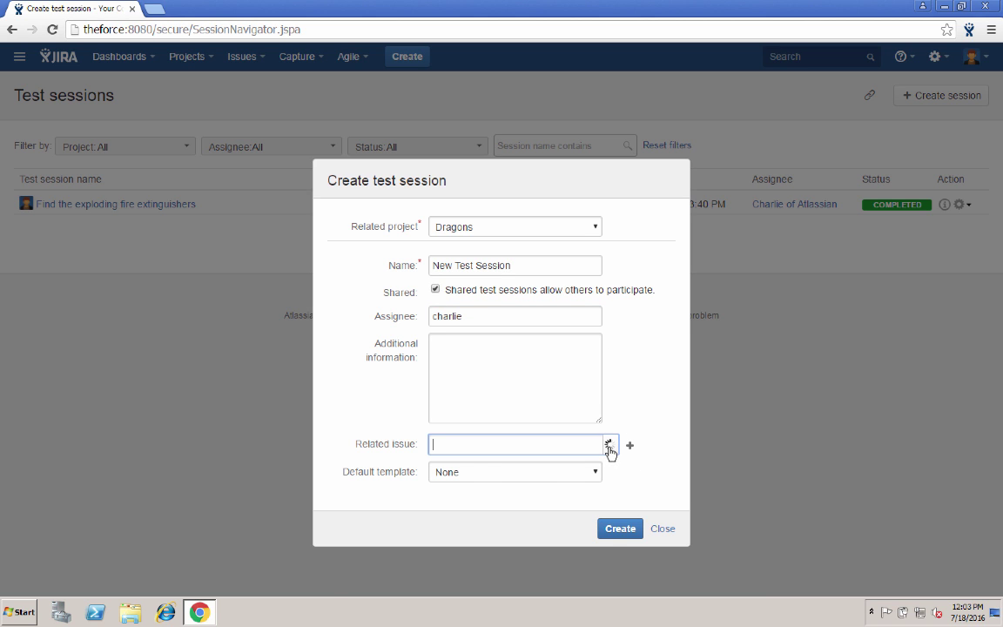
left_click(571, 519)
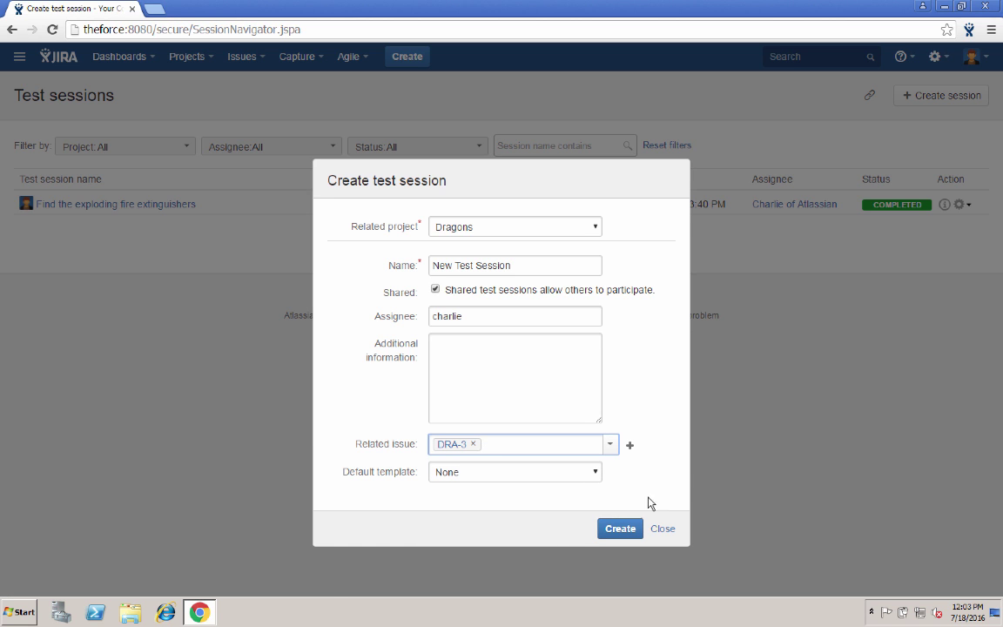
left_click(625, 529)
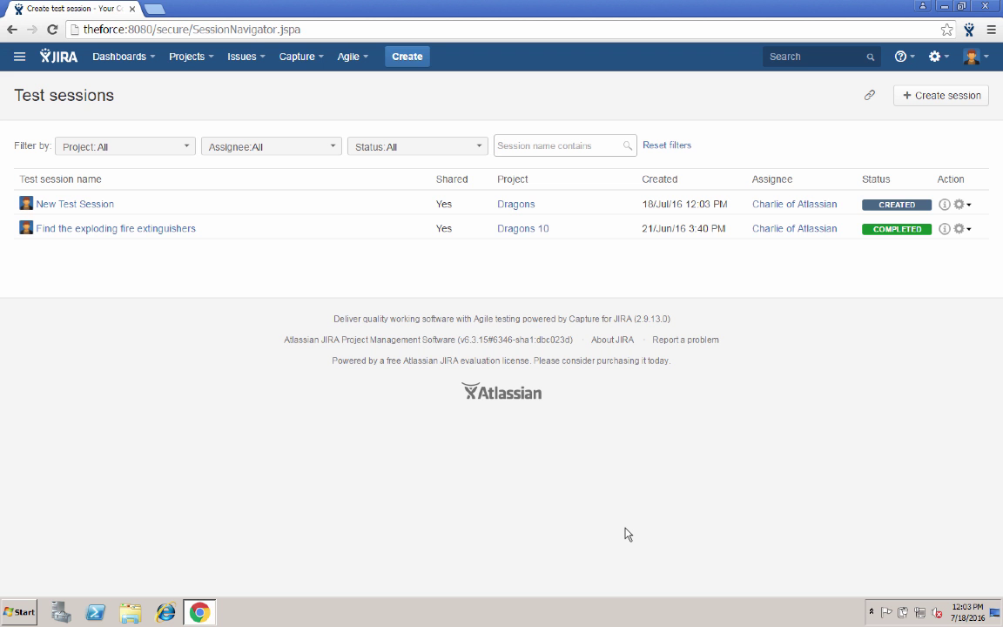
Open the session named New Test Session and start it.
left_click(86, 209)
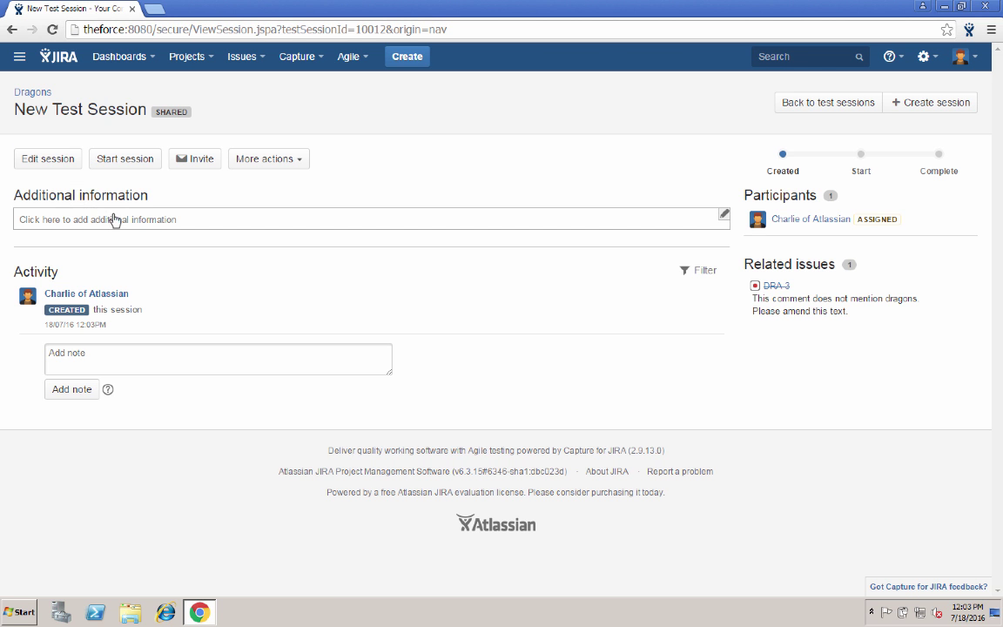
left_click(131, 161)
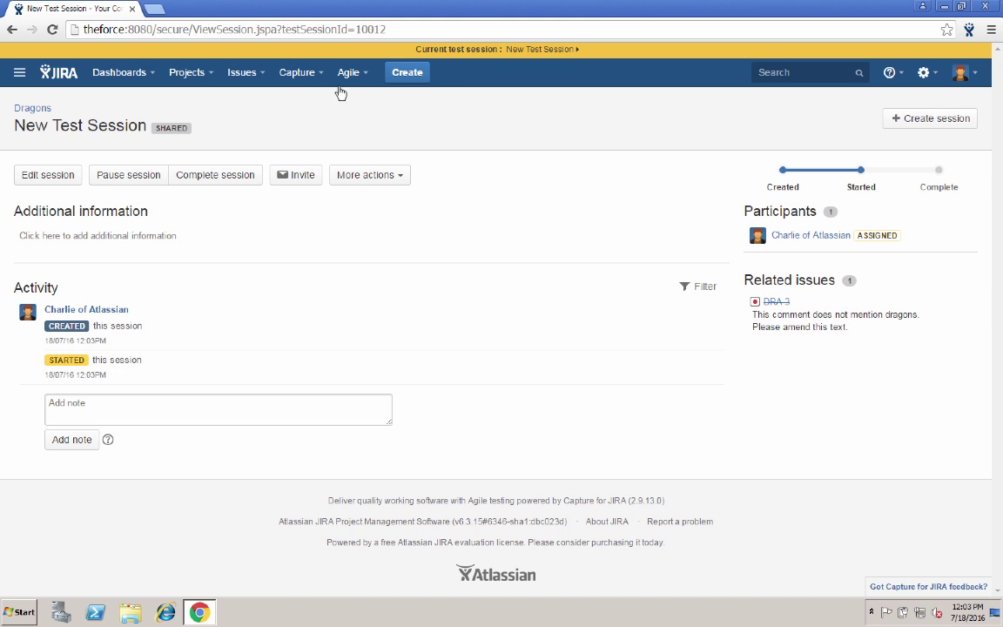
Load google.com in a new browser tab.
left_click(155, 11)
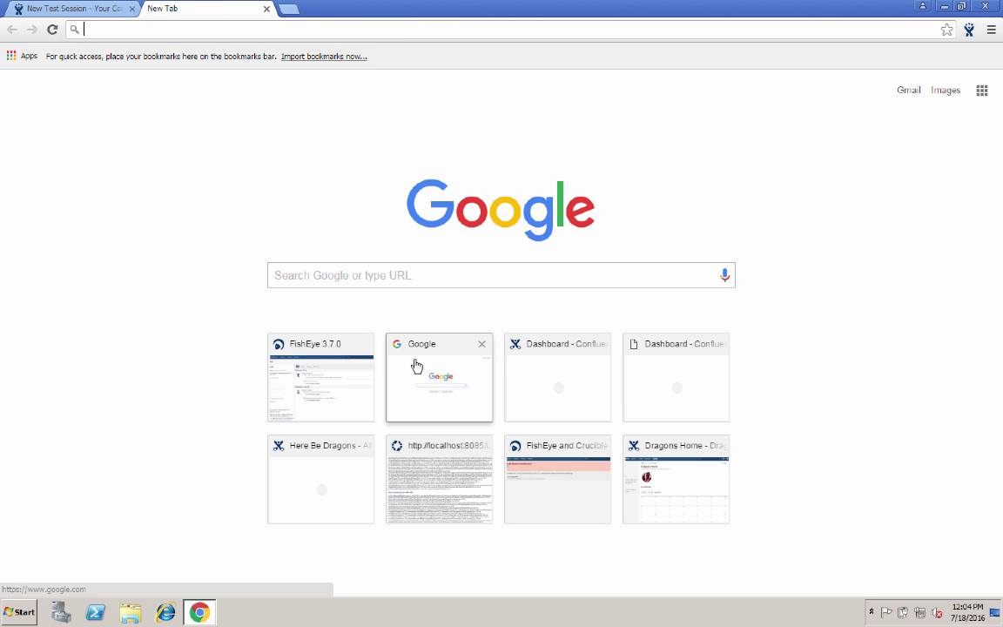
type("google.com")
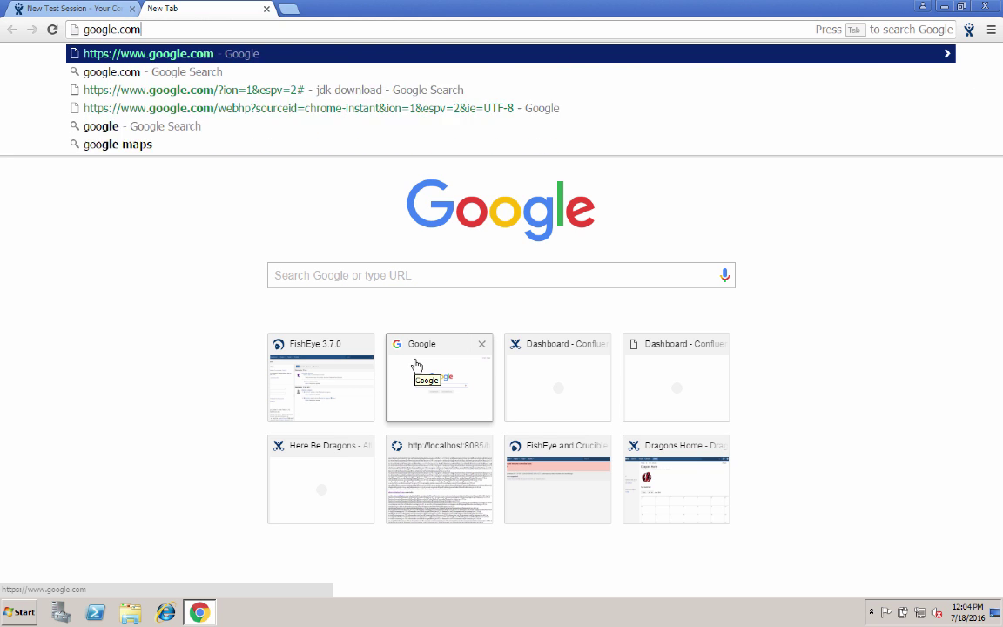
key("Return")
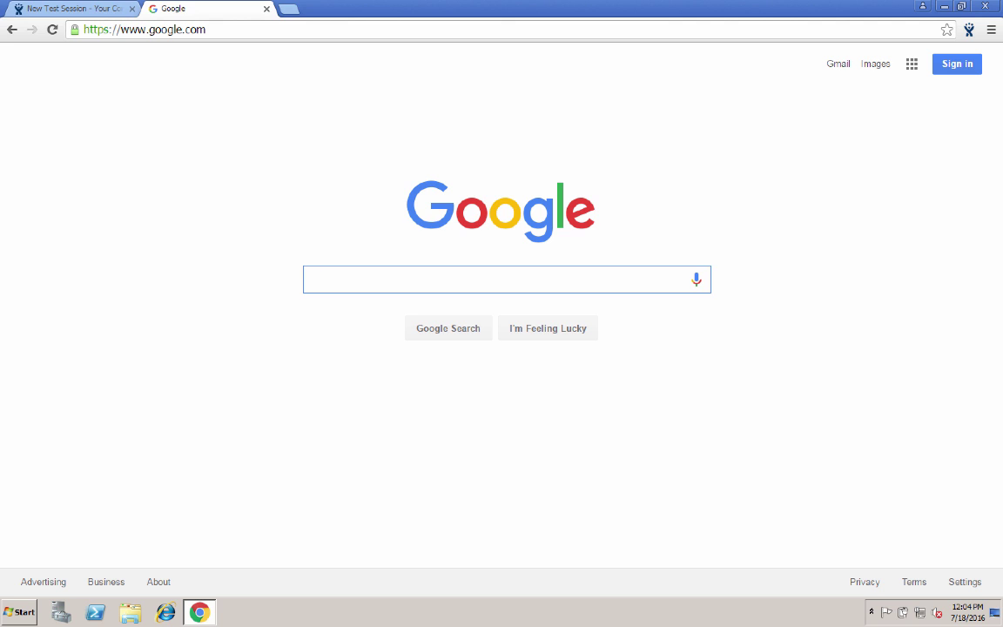
Check the Capture for JIRA entry among the browser's installed extensions, and close the extensions page.
left_click(990, 31)
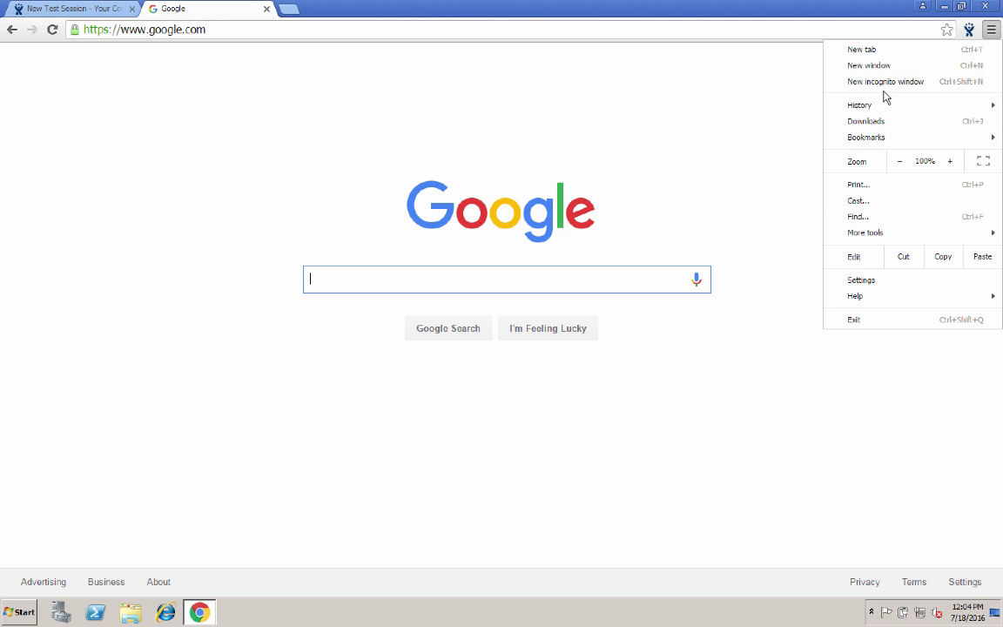
left_click(897, 289)
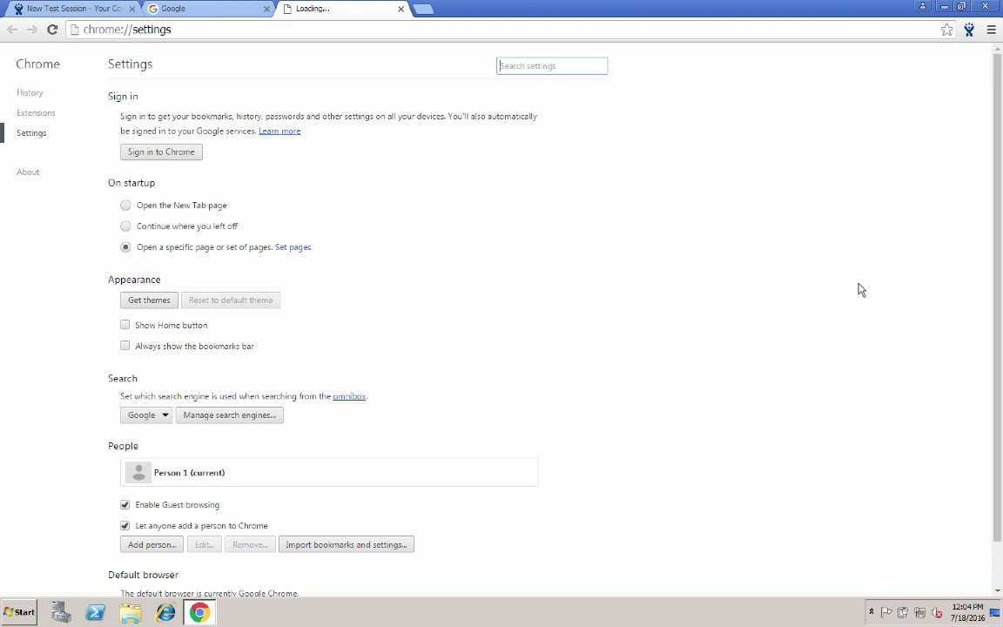
left_click(44, 113)
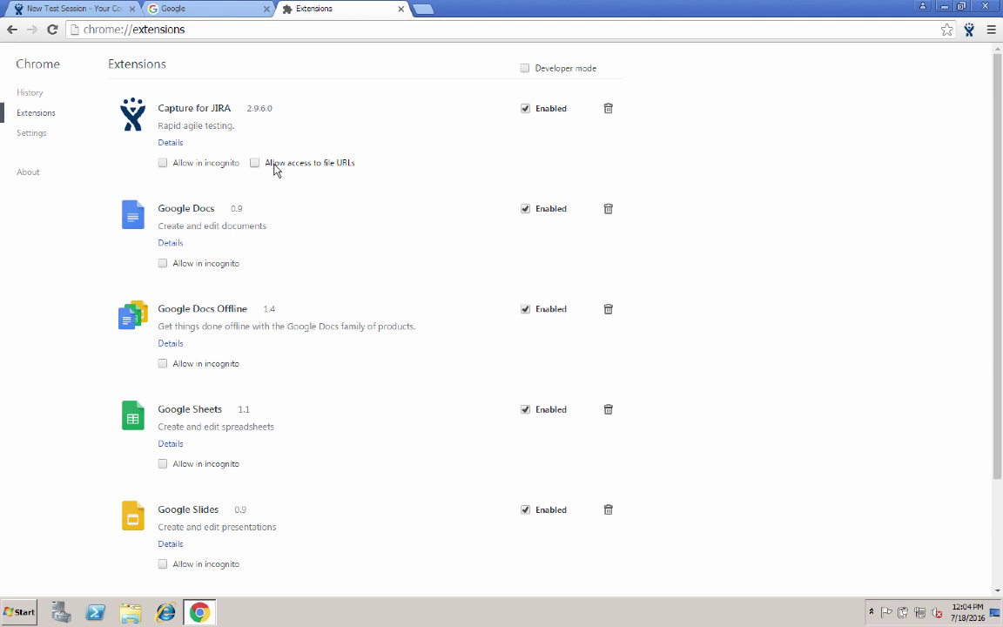
left_click(401, 9)
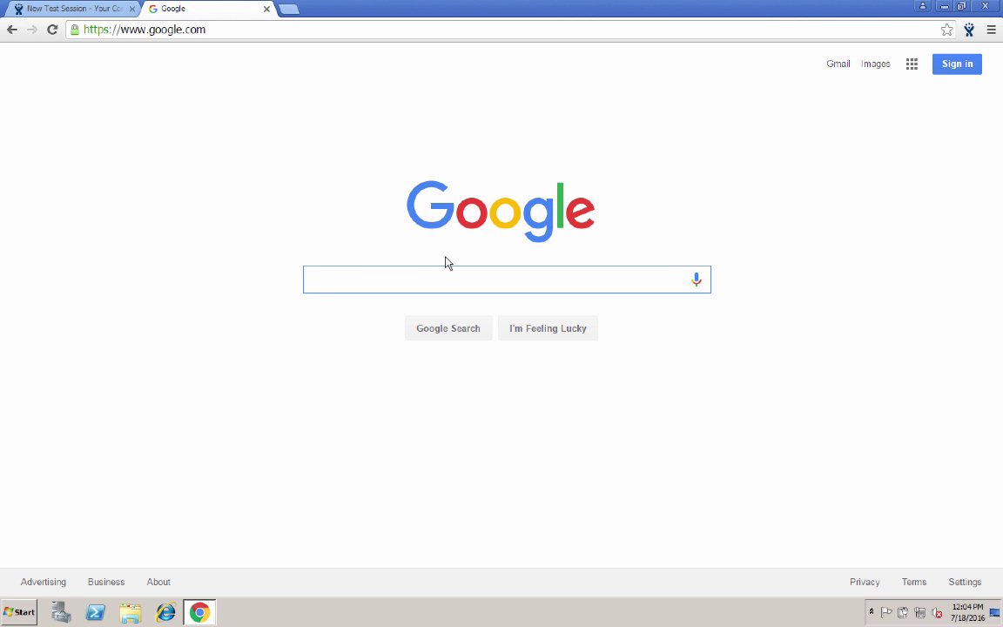
Search Google for "yahoo sports" and open the main Yahoo Sports site from the results.
type("yahoo")
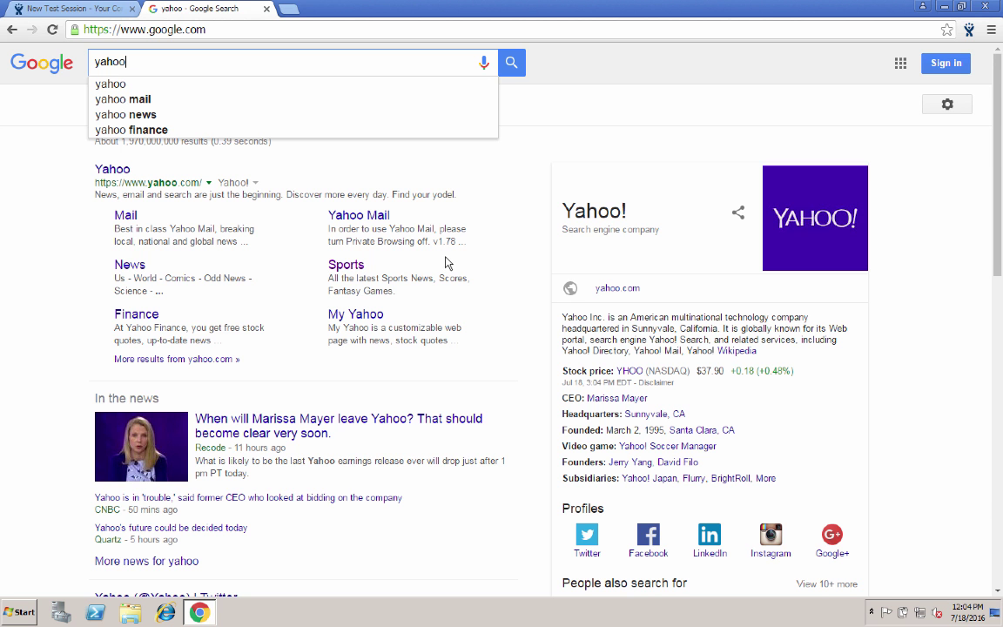
type(" sports")
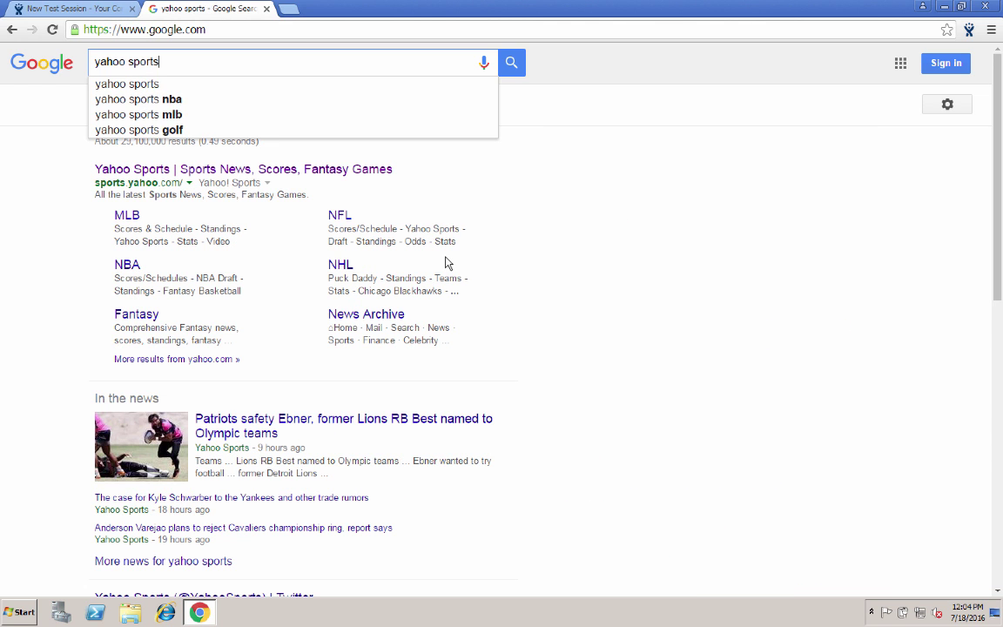
key("Return")
left_click(182, 170)
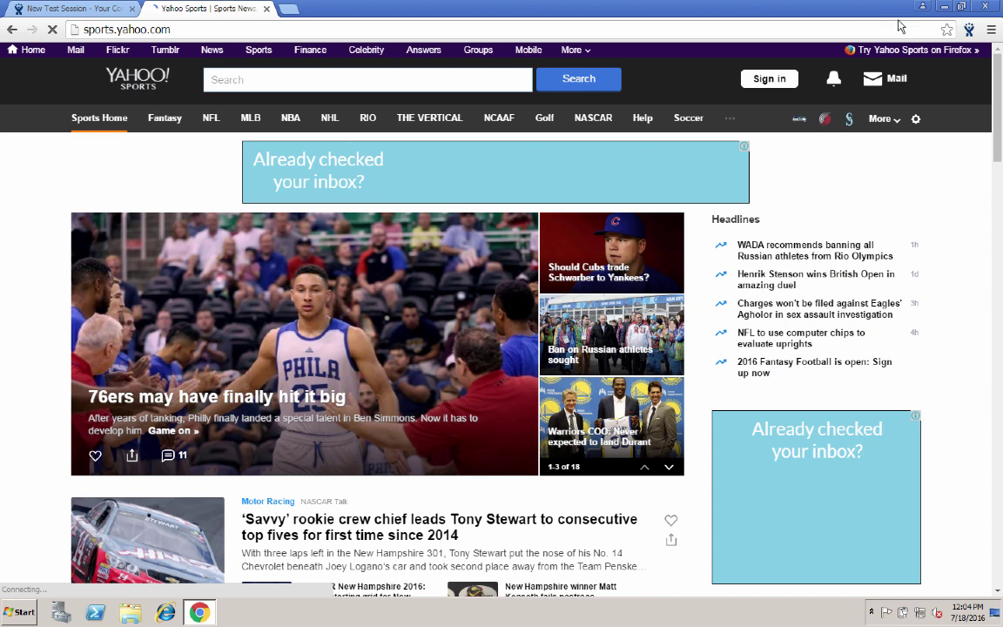
Capture the Yahoo Sports page with the Capture for JIRA extension and log in to the JIRA server with the account password.
left_click(969, 32)
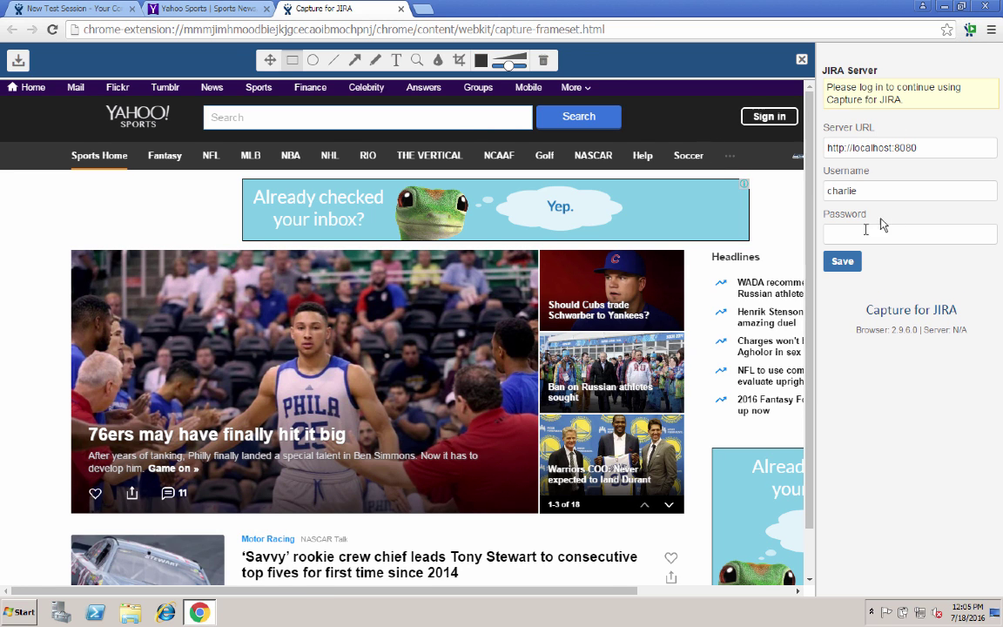
left_click(864, 233)
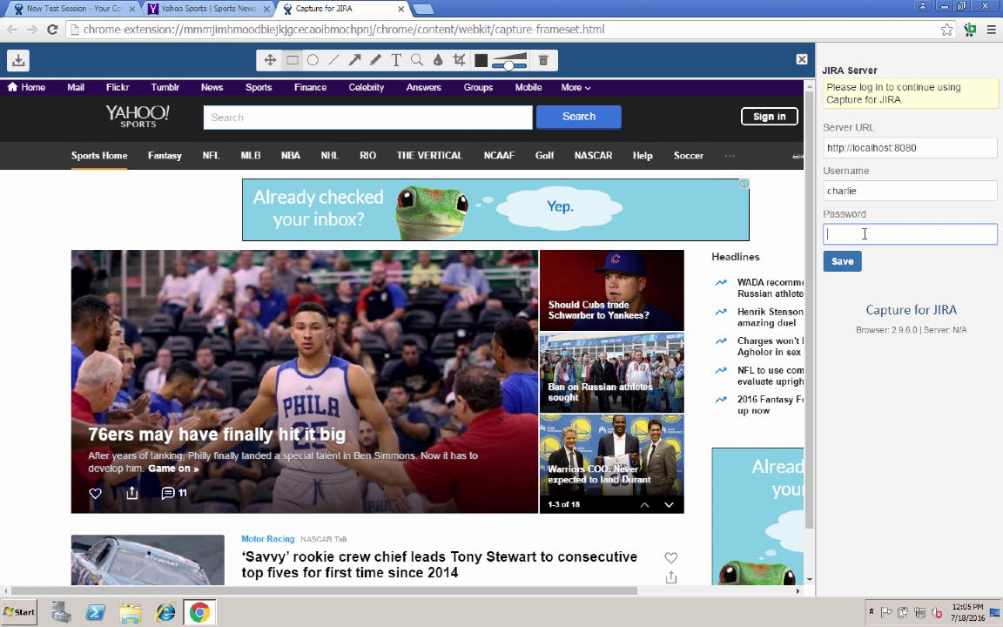
key("Return")
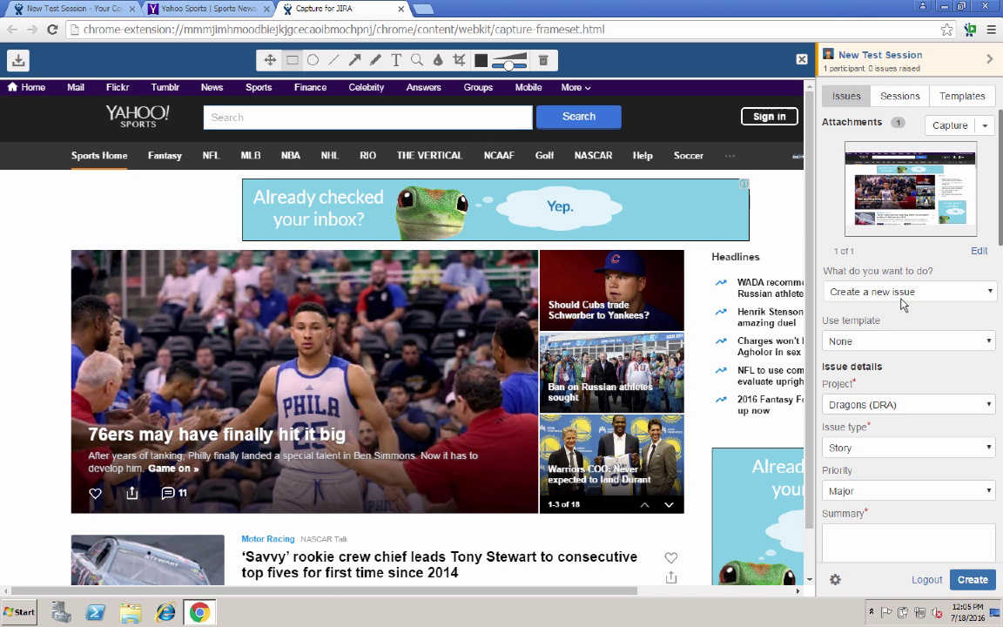
Examine the available actions for the captured screenshot and the issue types offered for a new Dragons issue.
left_click(990, 294)
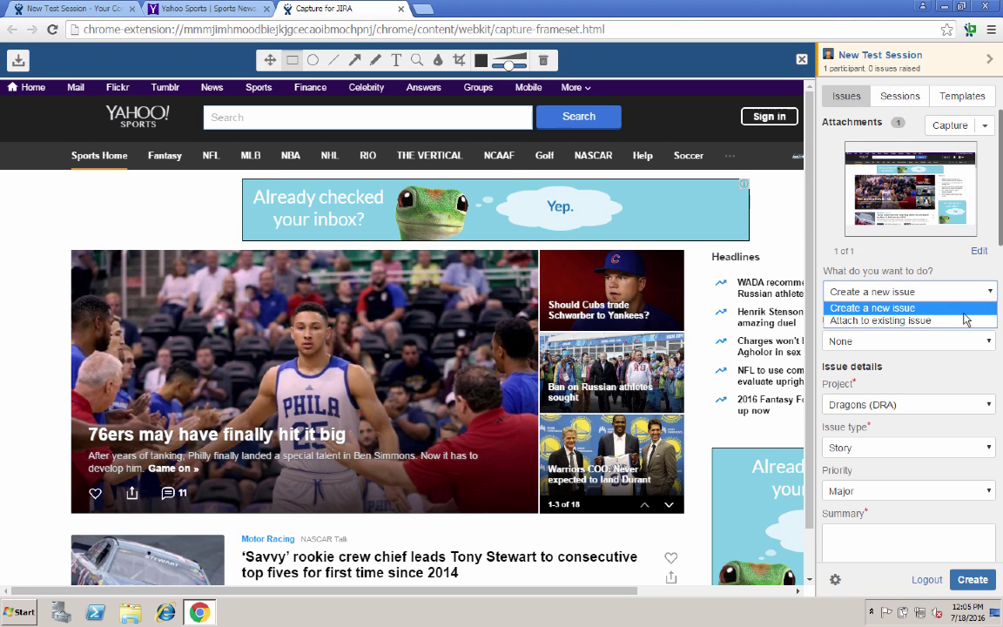
left_click(952, 259)
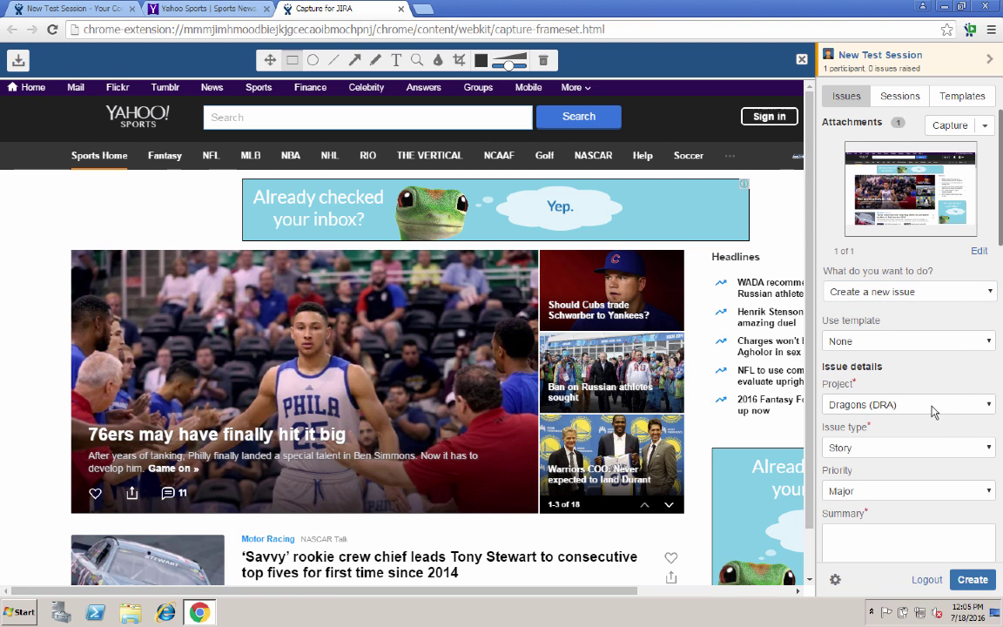
left_click(990, 449)
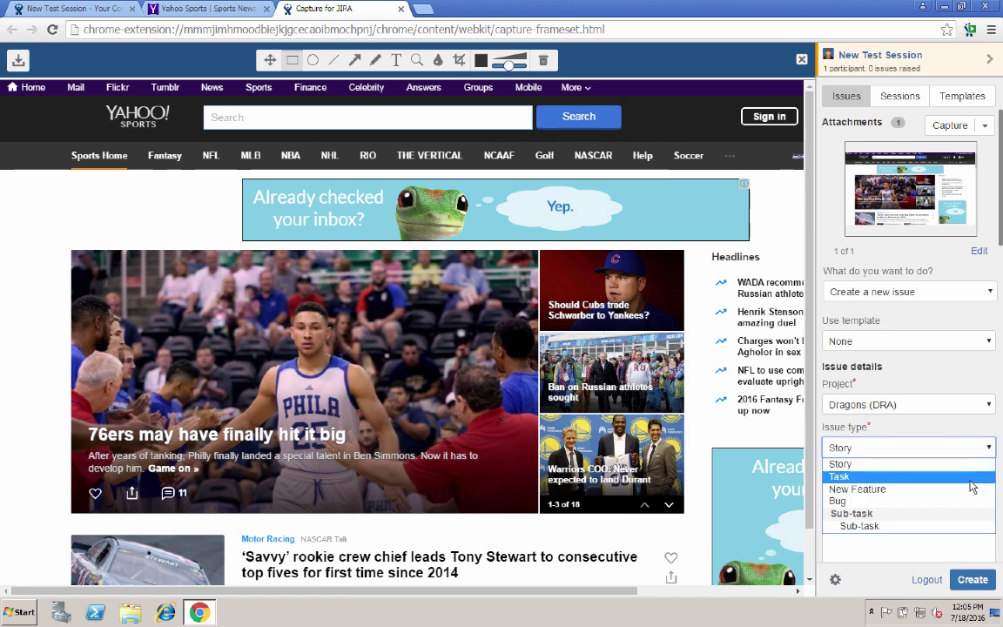
left_click(825, 265)
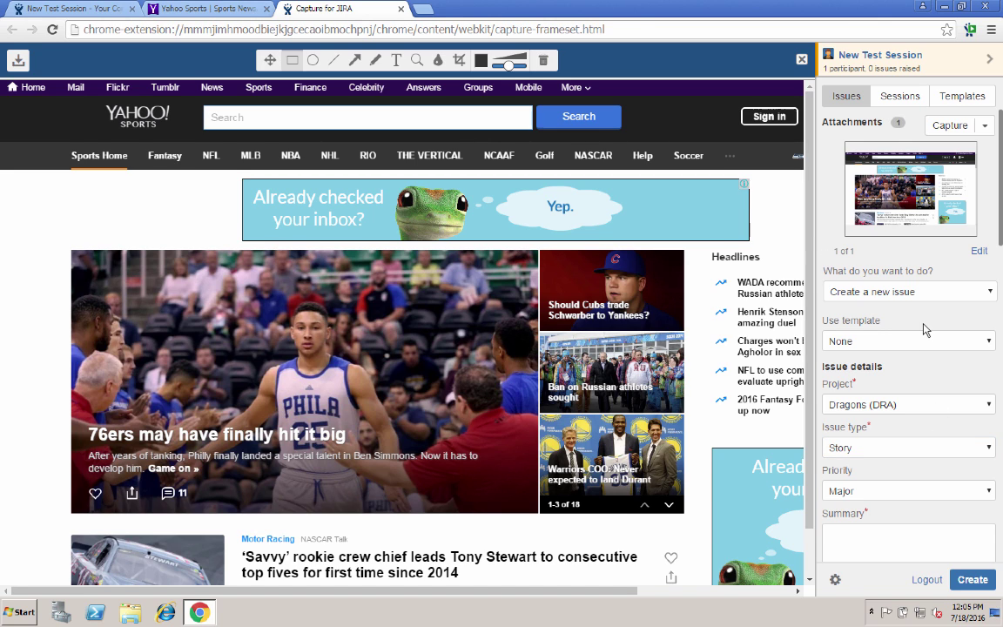
Annotate the Yahoo Sports screenshot with an ellipse over the banner ad, a rectangle over the main photo, and a line across the side thumbnails.
scroll(808, 547, "down", 1)
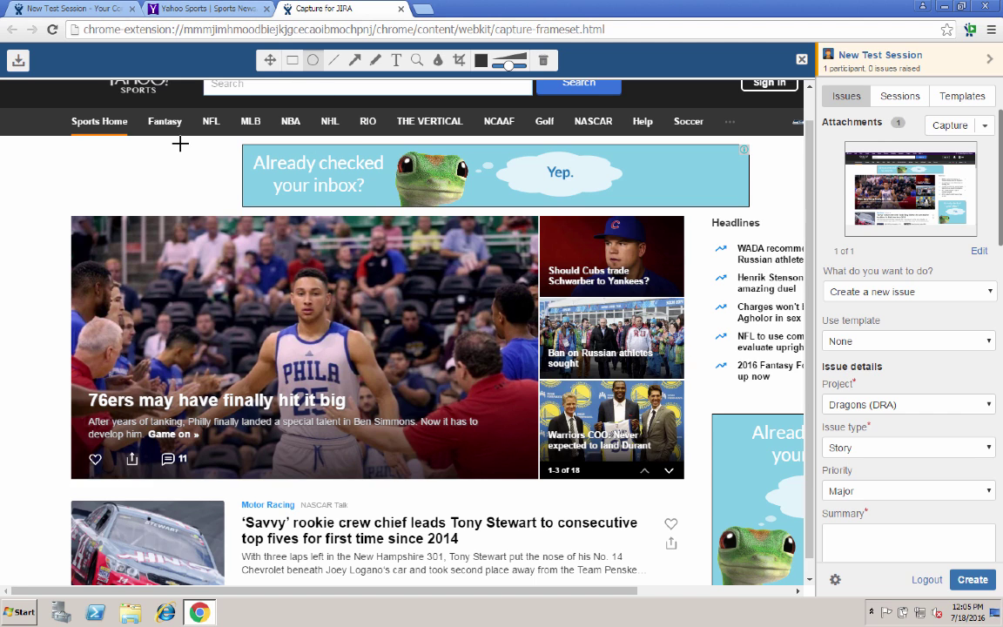
mouse_move(179, 141)
left_mouse_down()
mouse_move(392, 216)
mouse_move(428, 249)
left_mouse_up()
left_click(292, 61)
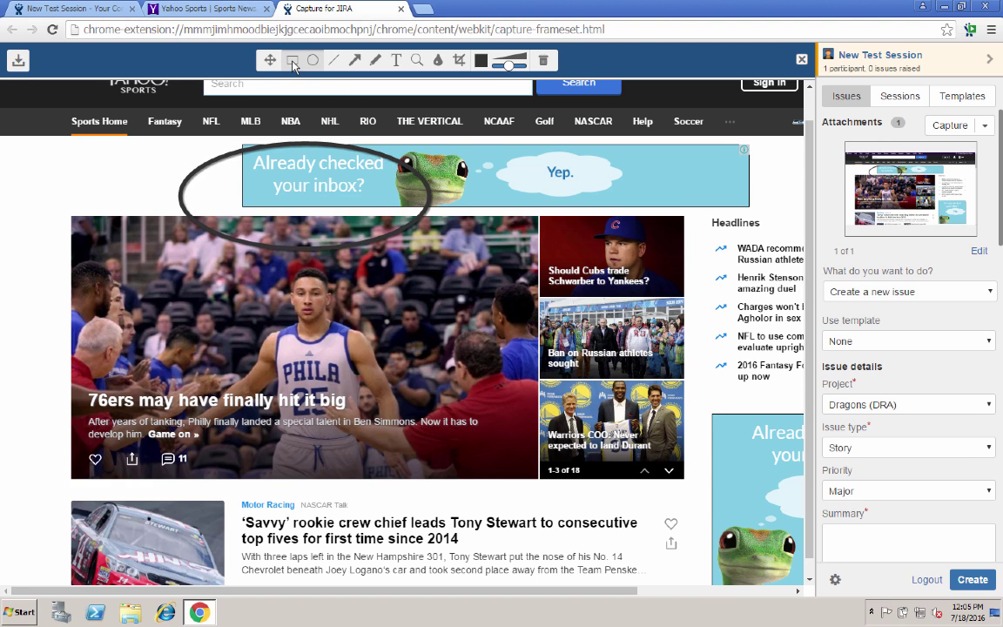
left_click_drag(179, 185, 506, 366)
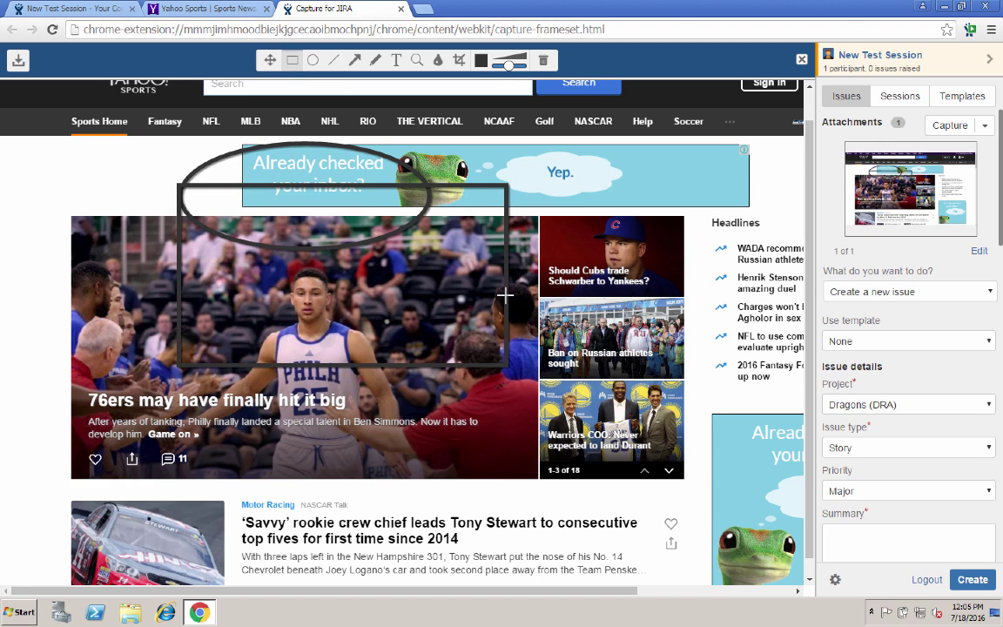
left_click(332, 62)
left_click_drag(555, 211, 579, 396)
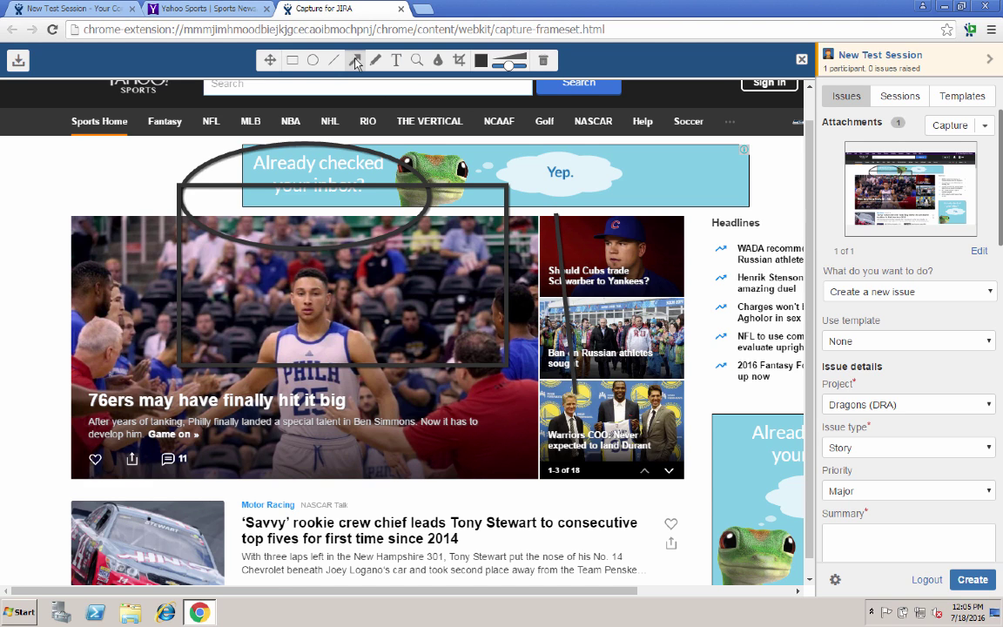
Draw three arrows of differing line thickness beside the banner ad, with the thinnest one uppermost.
left_click_drag(20, 175, 175, 187)
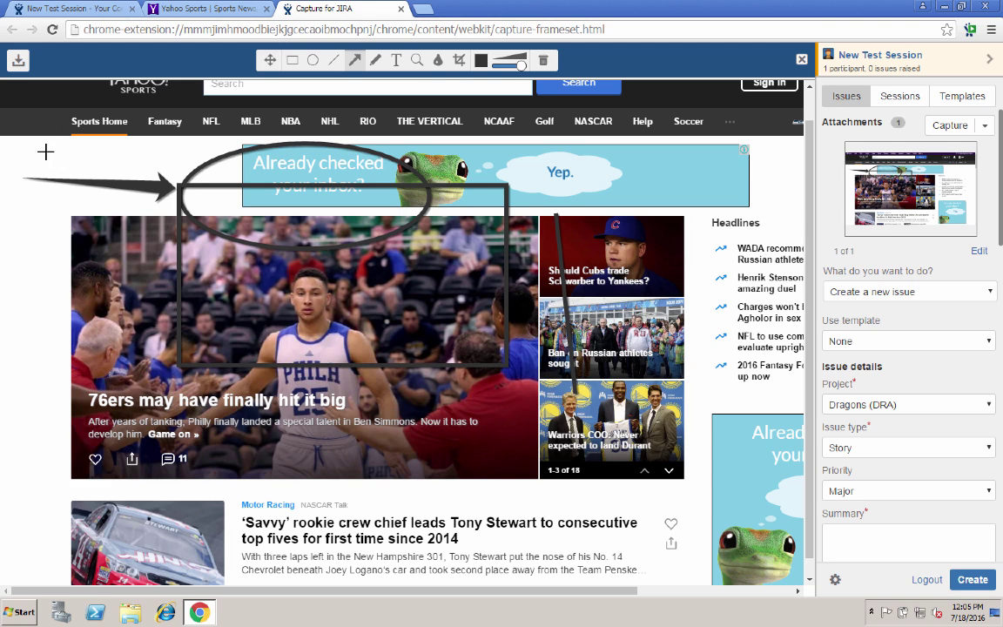
left_click_drag(30, 218, 176, 222)
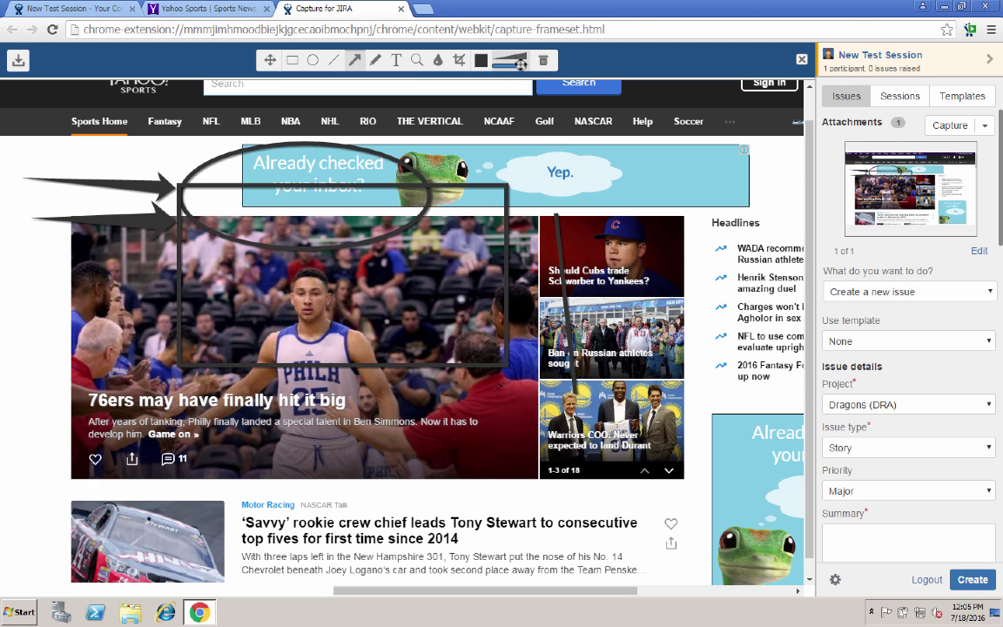
left_click_drag(523, 66, 446, 65)
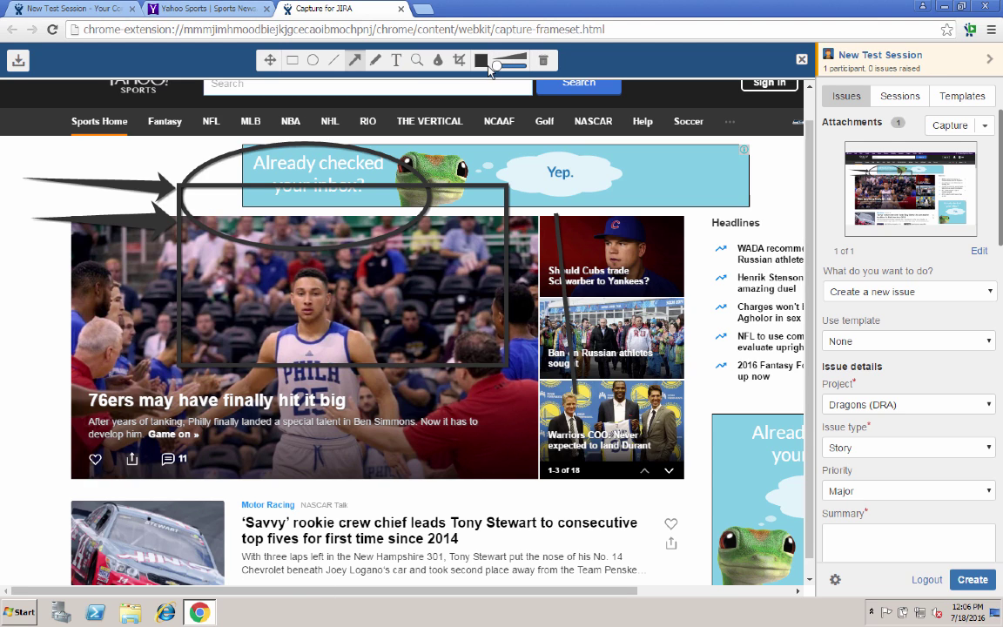
left_click_drag(37, 150, 174, 156)
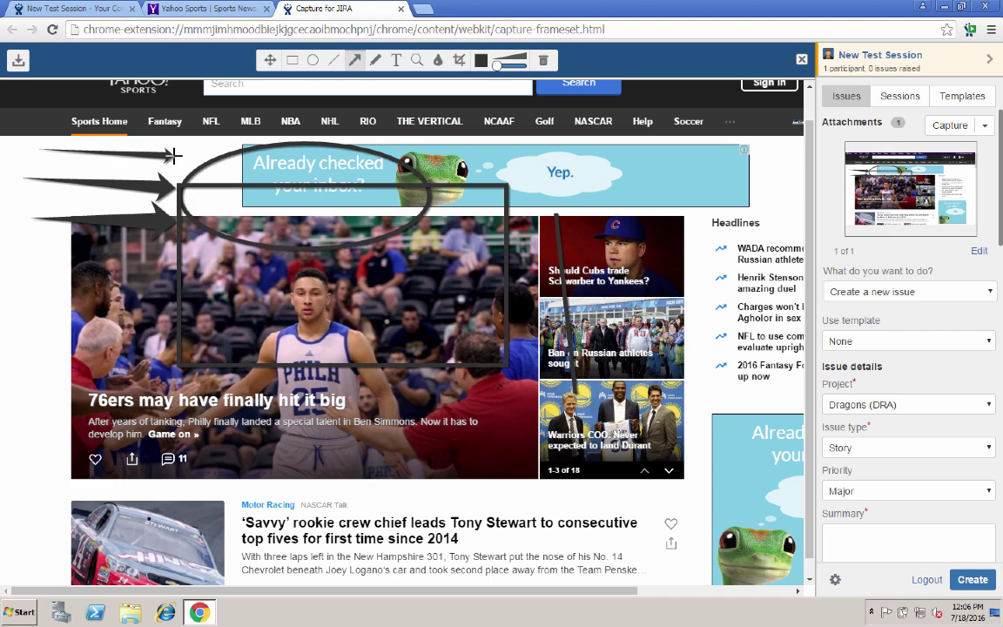
Add the text "Something new" just below the main photo in the screenshot.
left_click(396, 60)
left_click(376, 486)
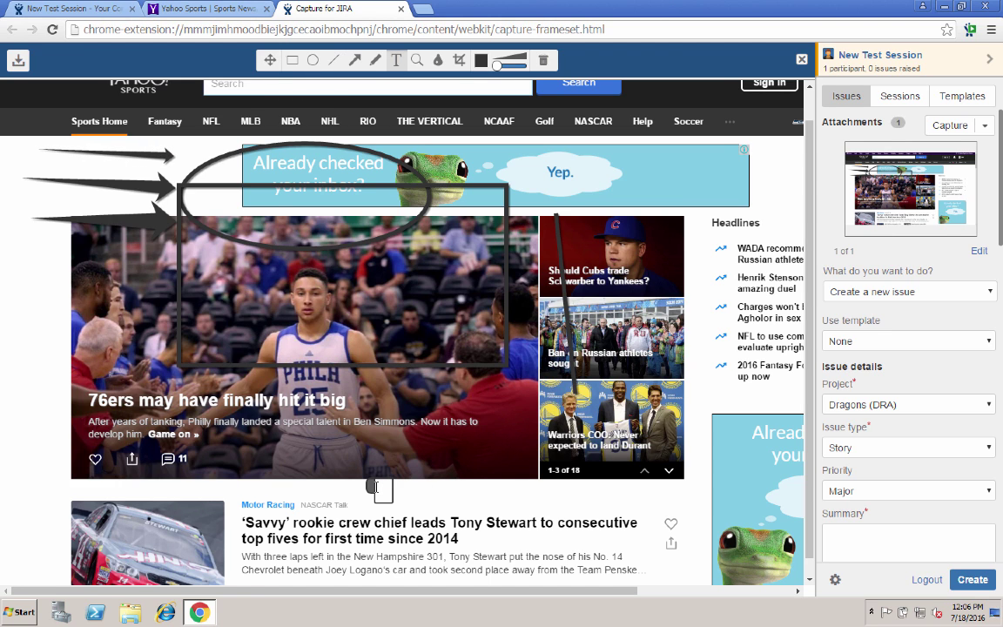
type("Something new")
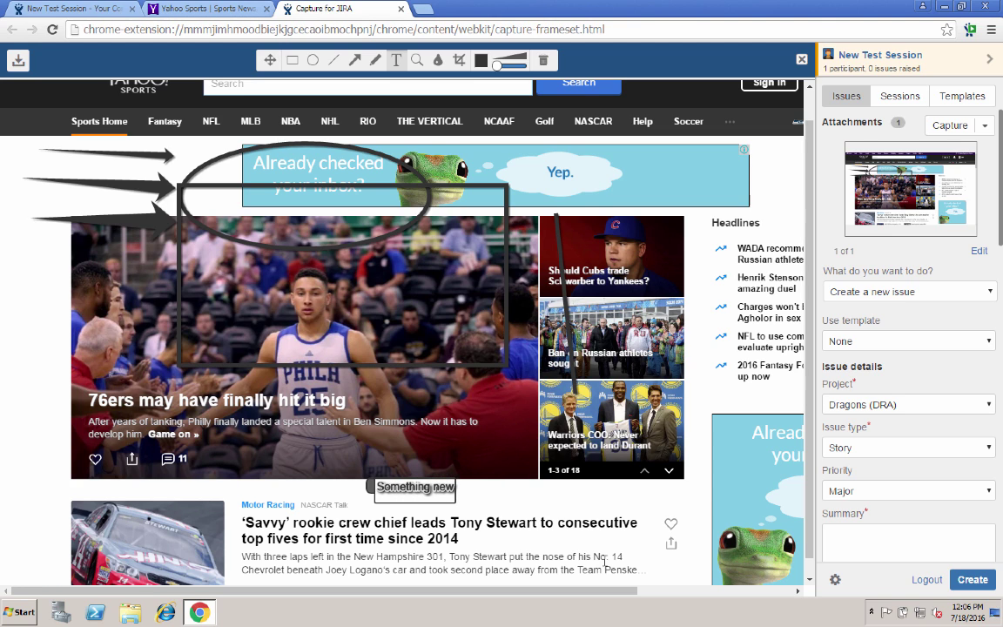
left_click(602, 517)
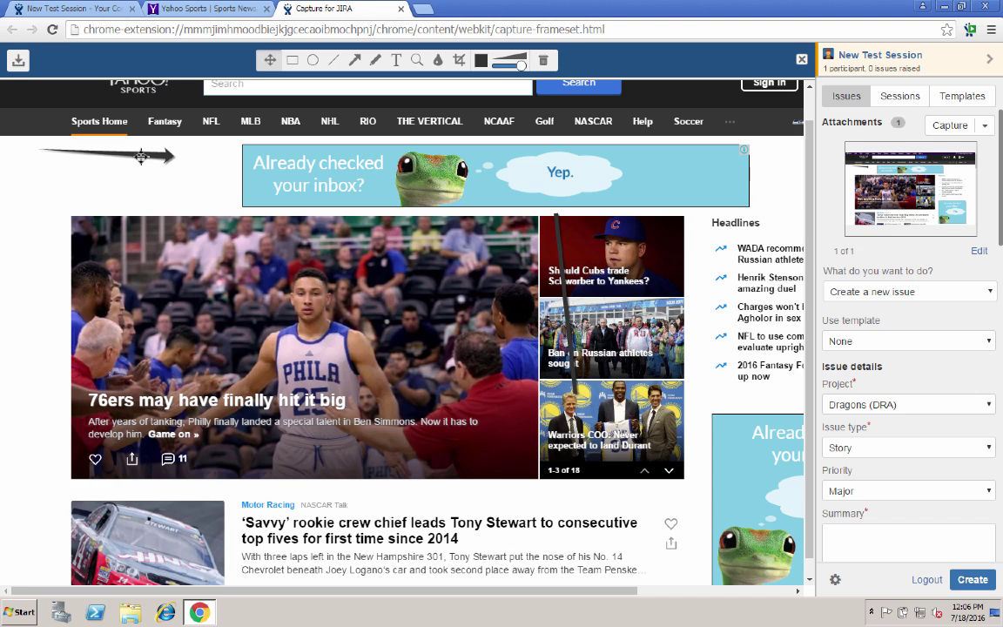
Move the arrow so it points at the banner ad, and place the text "There should be a different image here" just below it.
left_click(139, 156)
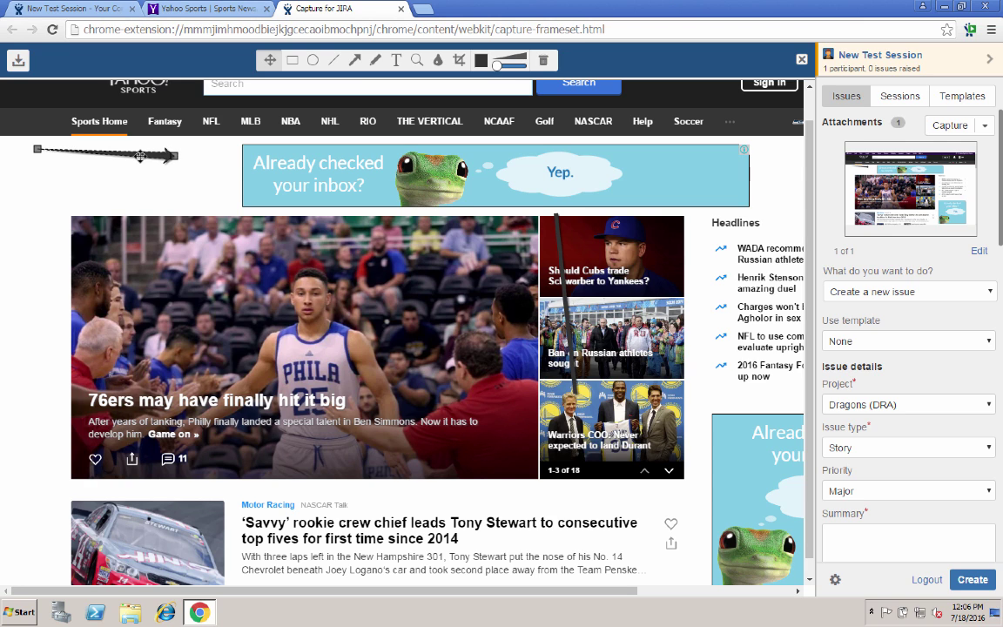
left_click_drag(140, 156, 202, 163)
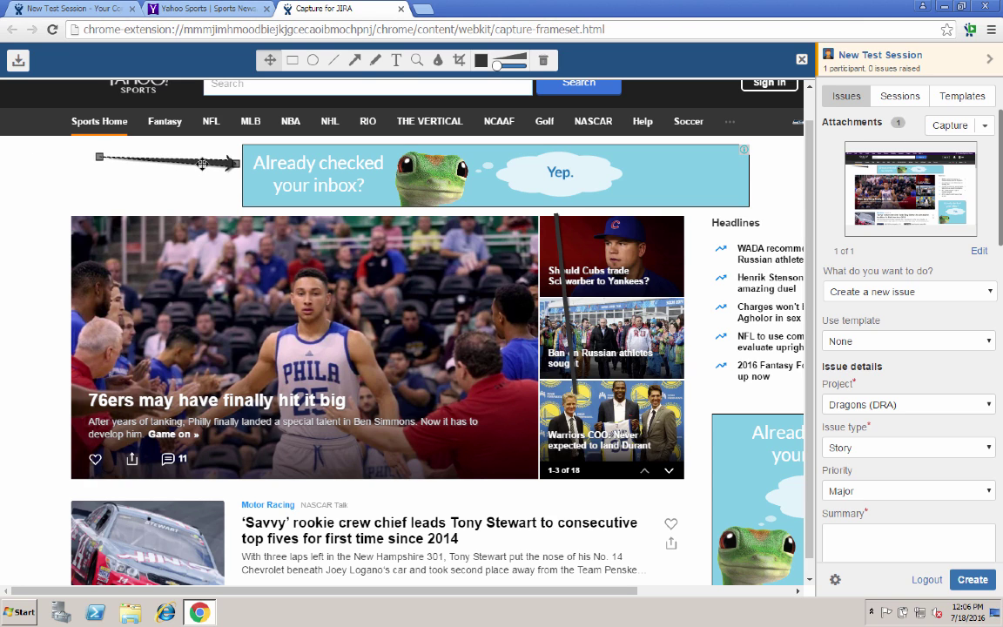
left_click(396, 61)
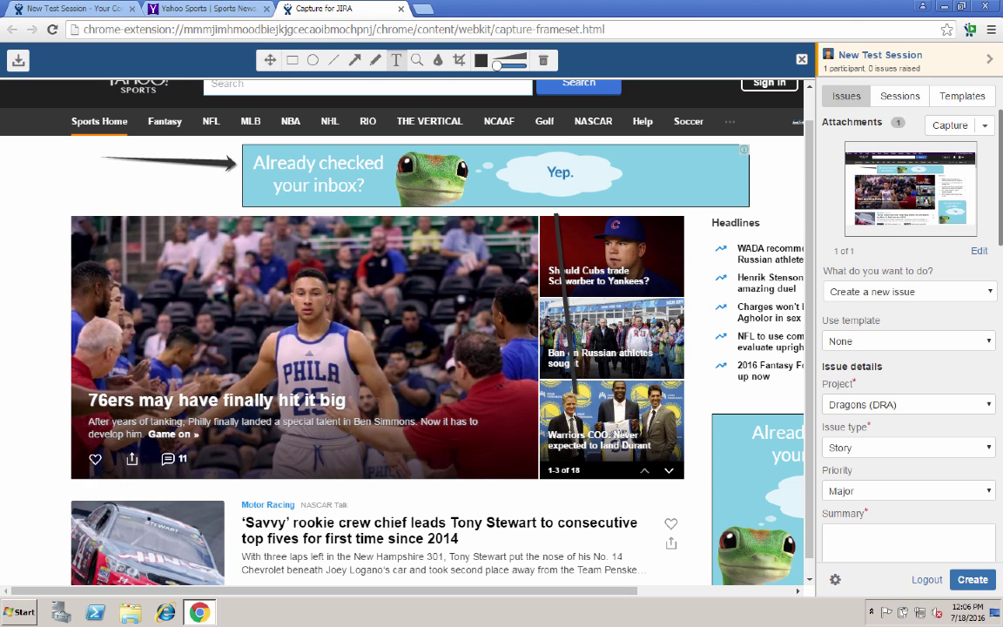
left_click(6, 163)
type("There sh")
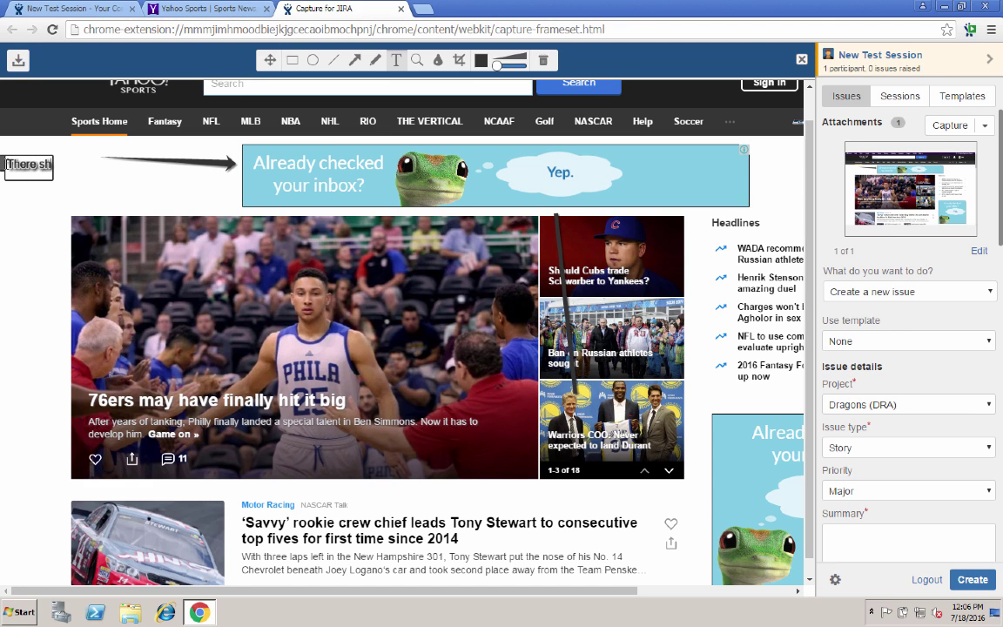
type("ould be a diffe")
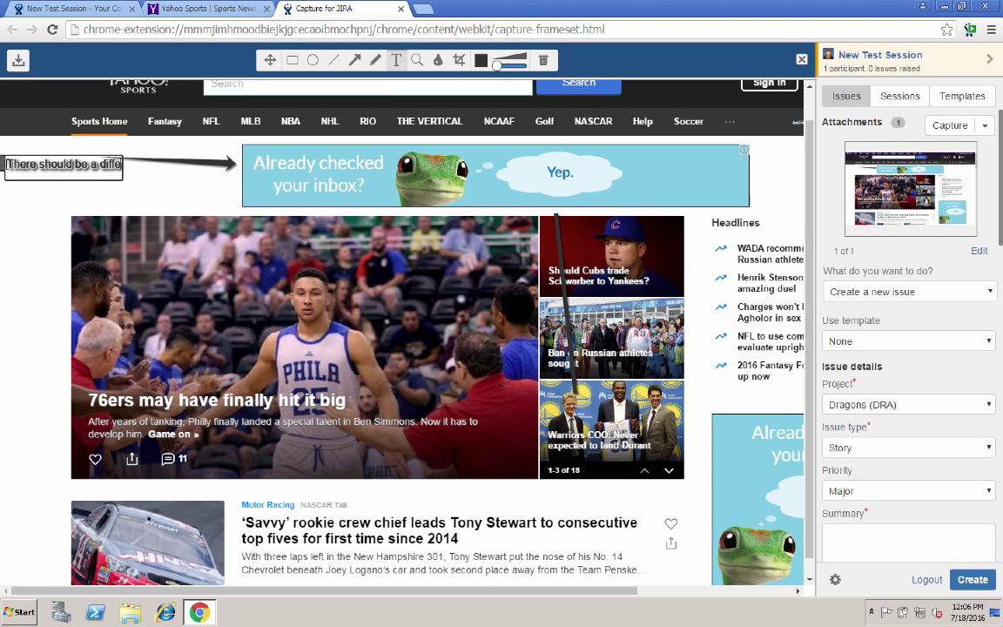
type("rent image here")
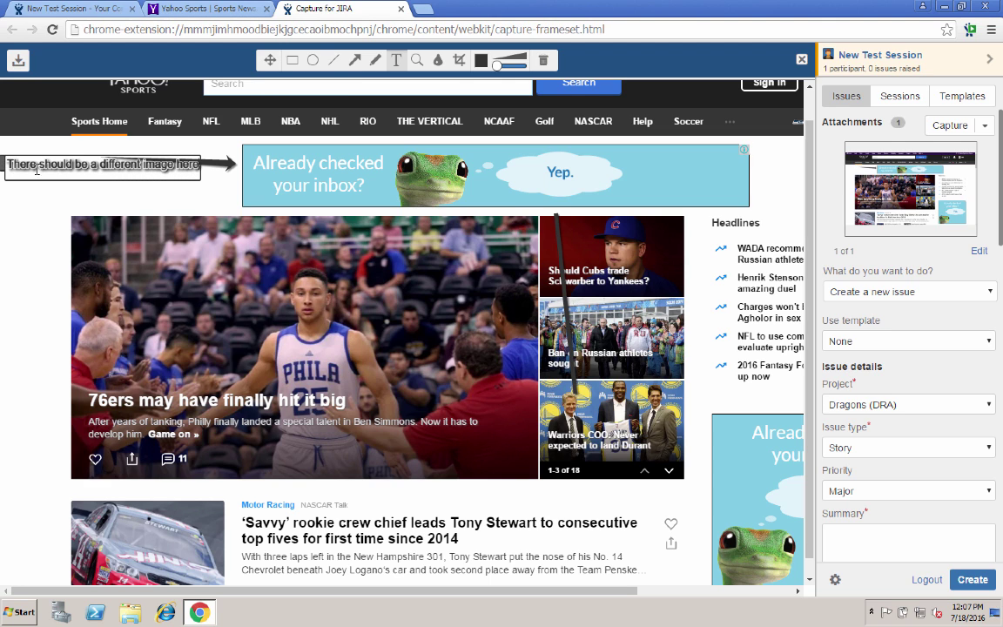
left_click(270, 60)
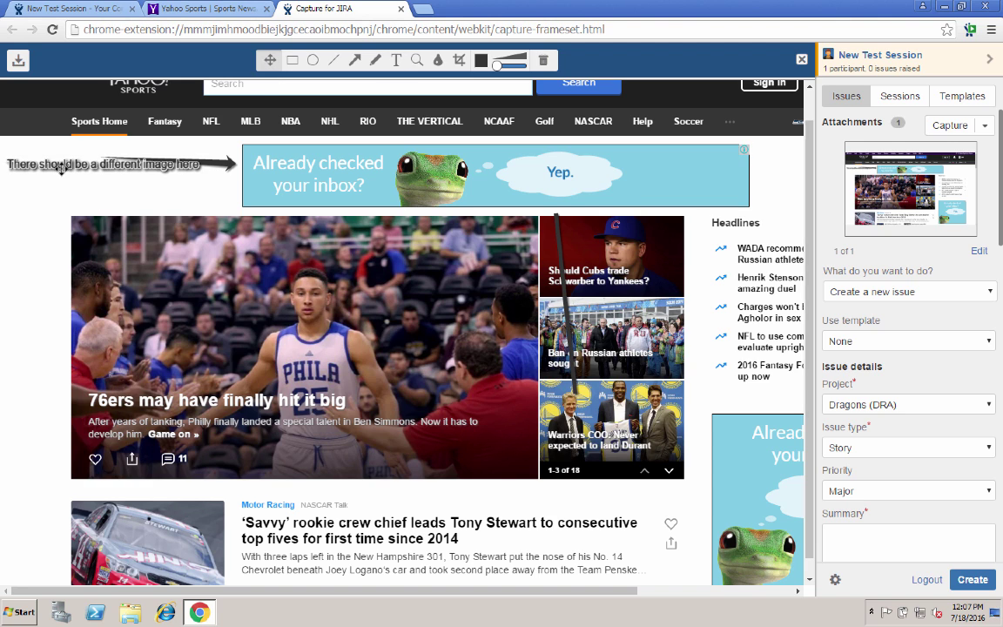
mouse_move(56, 161)
left_mouse_down()
mouse_move(52, 154)
mouse_move(57, 169)
left_mouse_up()
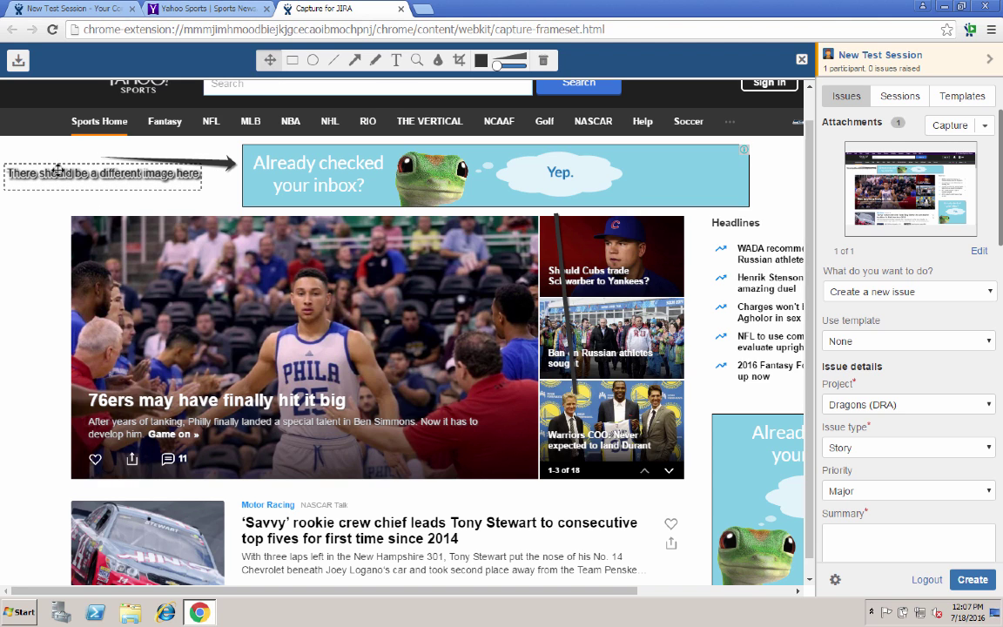
Draw a thin arrow with the Line tool above the existing arrow, pointing at the banner ad.
left_click(354, 63)
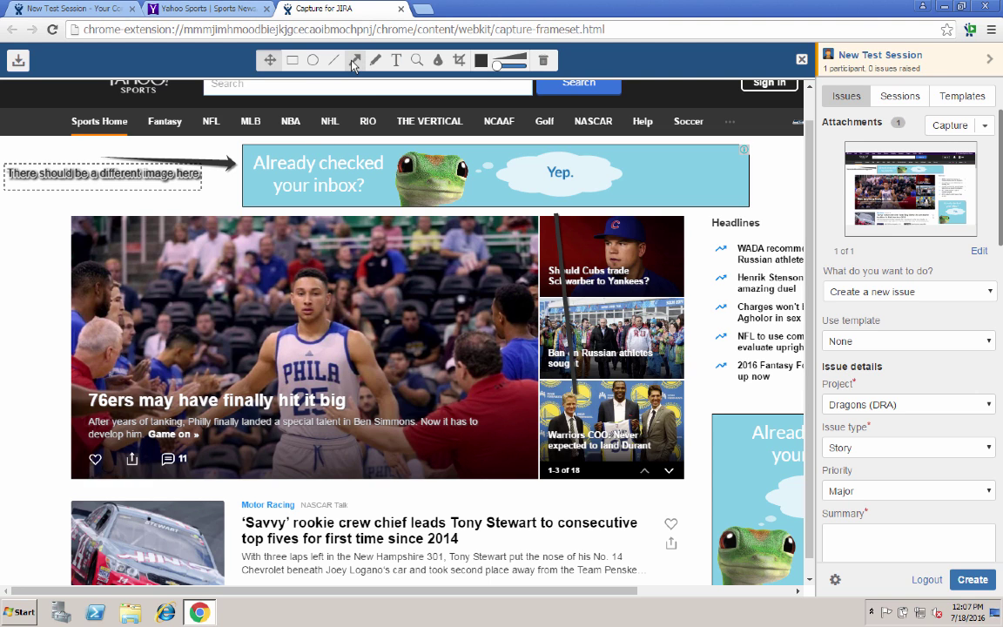
left_click(333, 60)
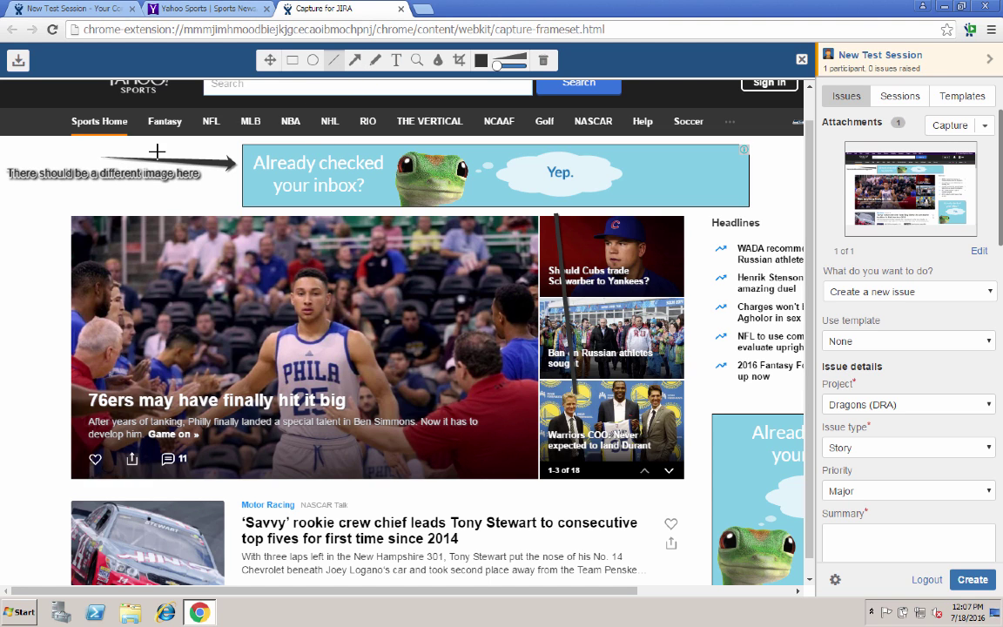
left_click_drag(119, 142, 236, 144)
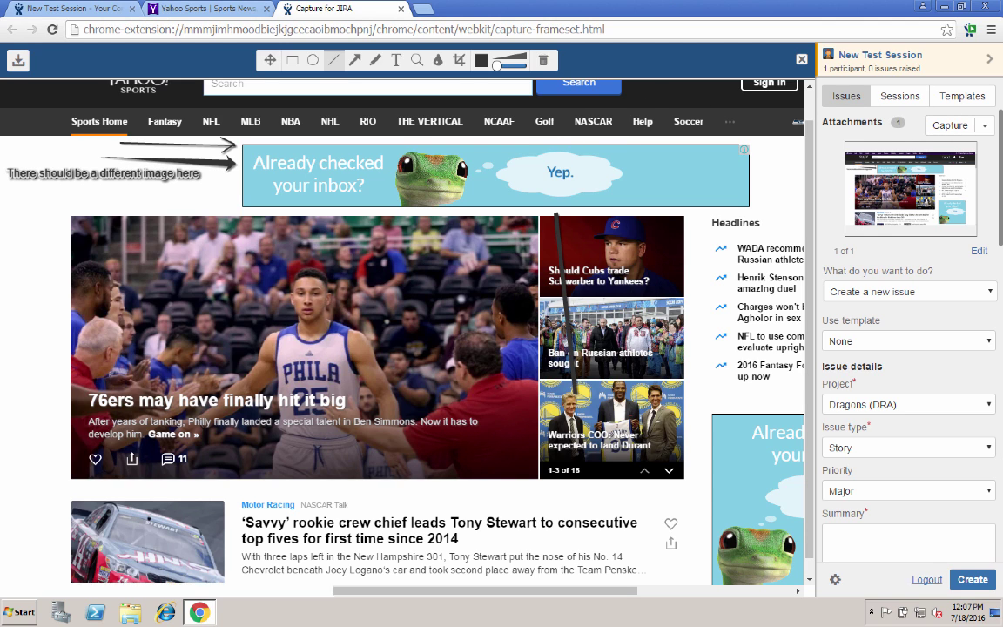
Create the Dragons story with the summary "There should be a picture on this page" and the assignee set to Assign to me.
left_click(919, 542)
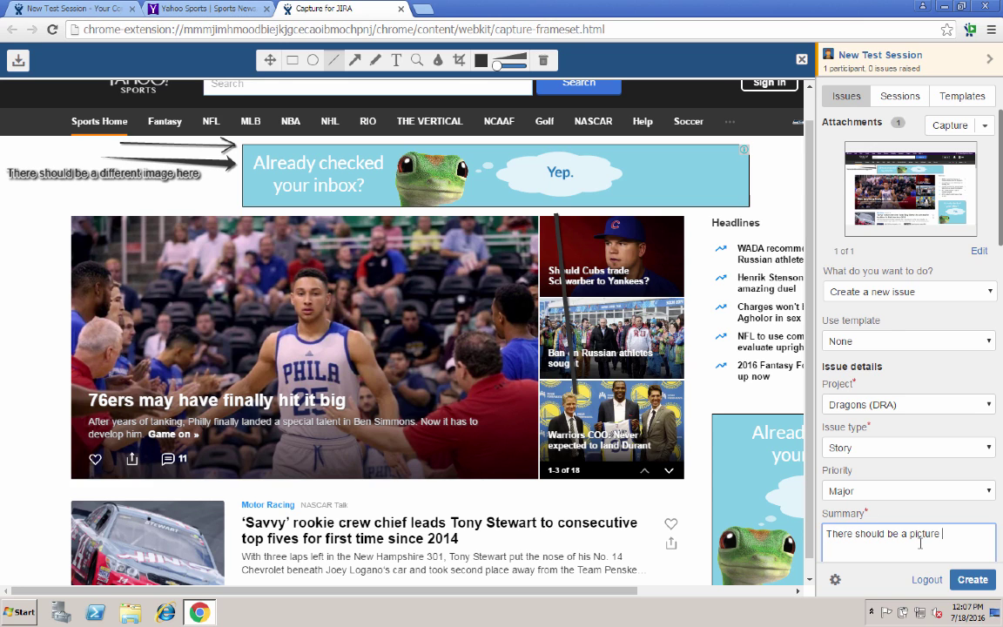
type("There should be a picture on this page")
left_click_drag(999, 207, 1000, 410)
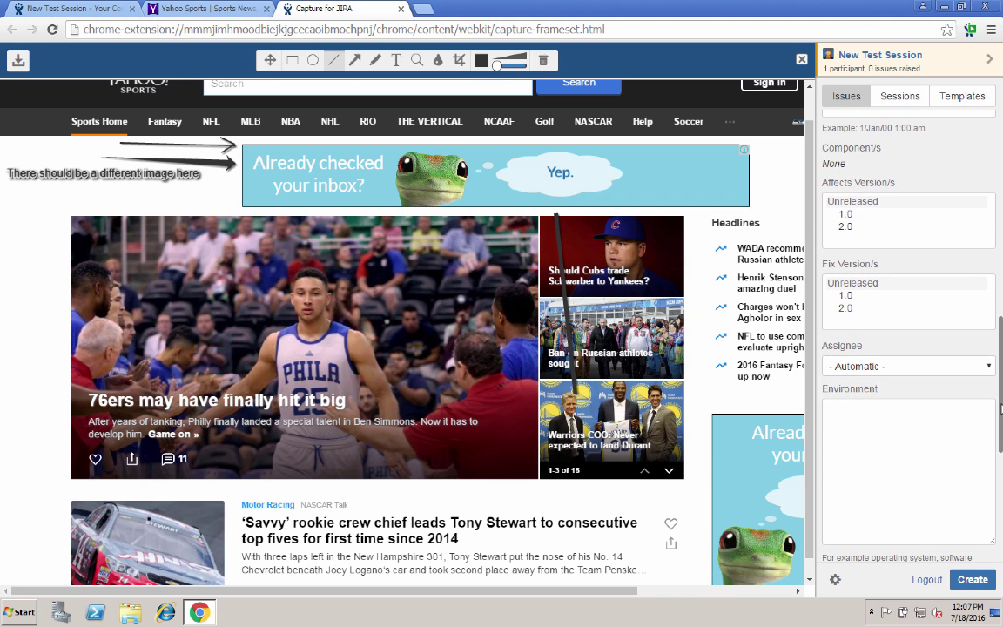
left_click(977, 365)
left_click(880, 394)
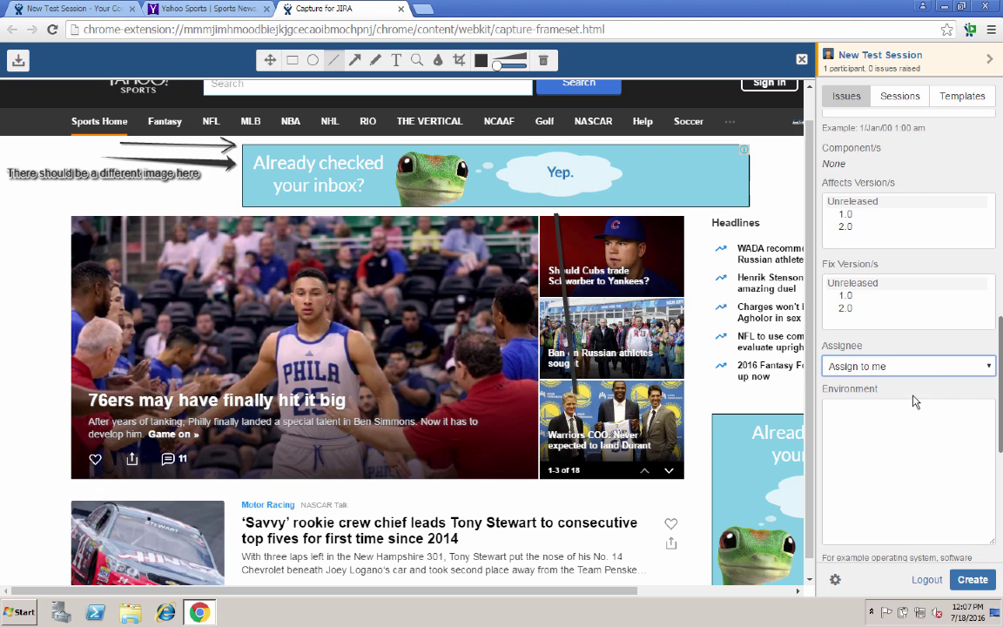
left_click(973, 580)
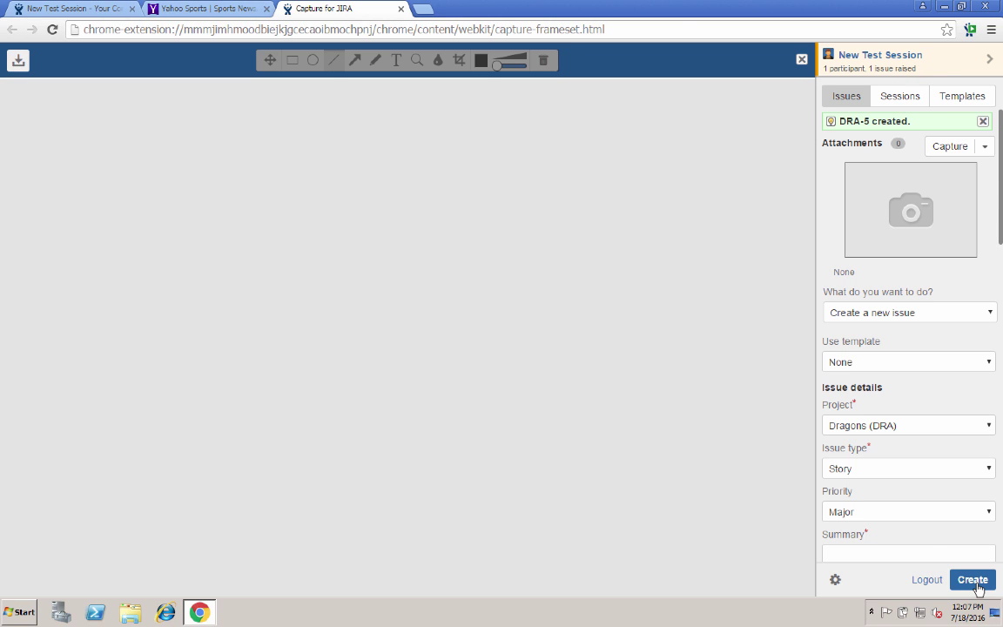
Complete New Test Session from its details and submit it with the default issue link and time tracking settings.
mouse_move(936, 72)
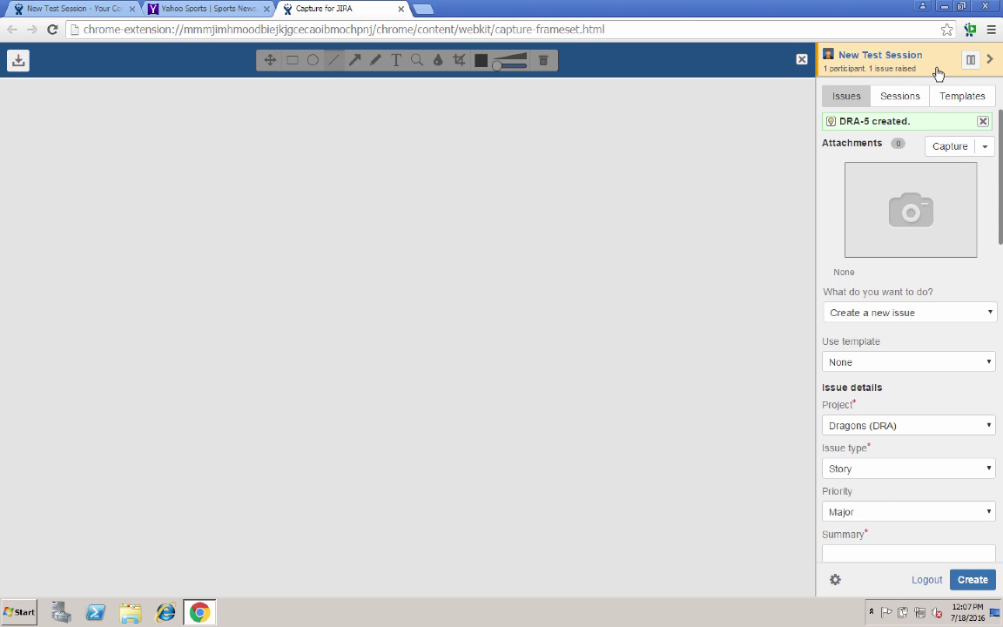
left_click(888, 55)
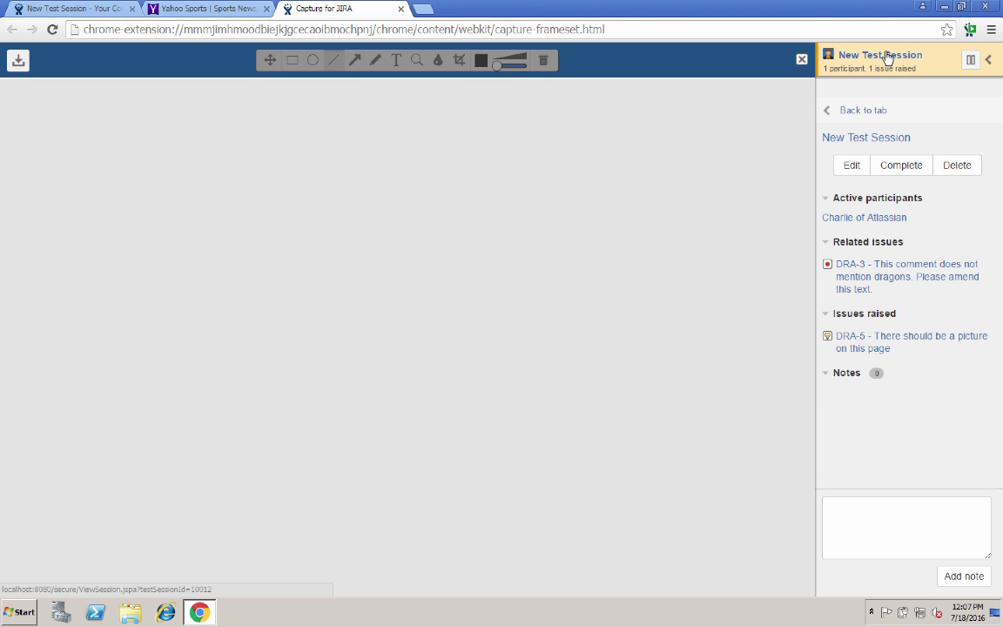
left_click(900, 165)
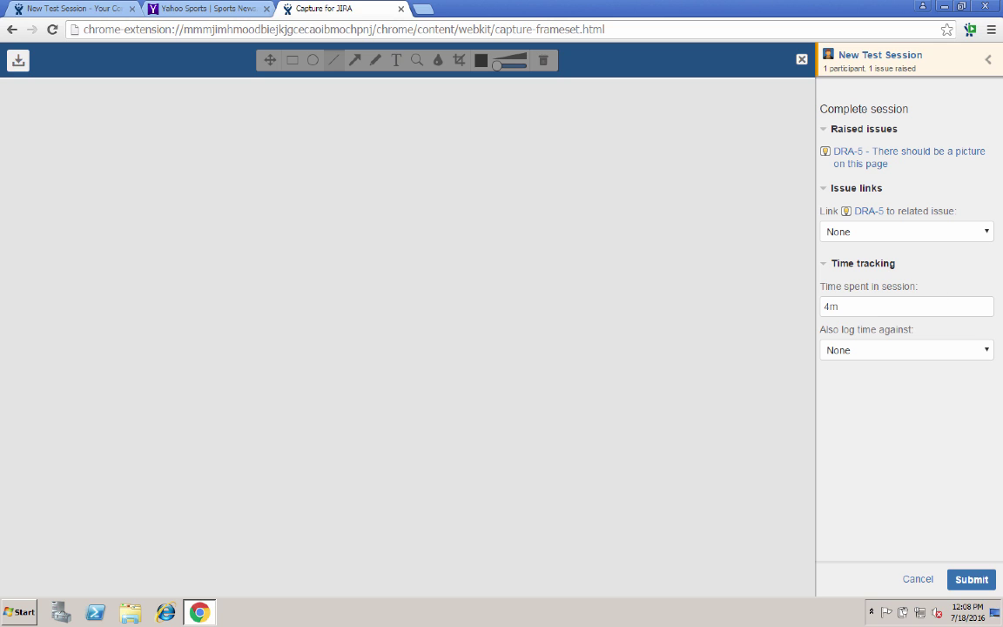
left_click(984, 582)
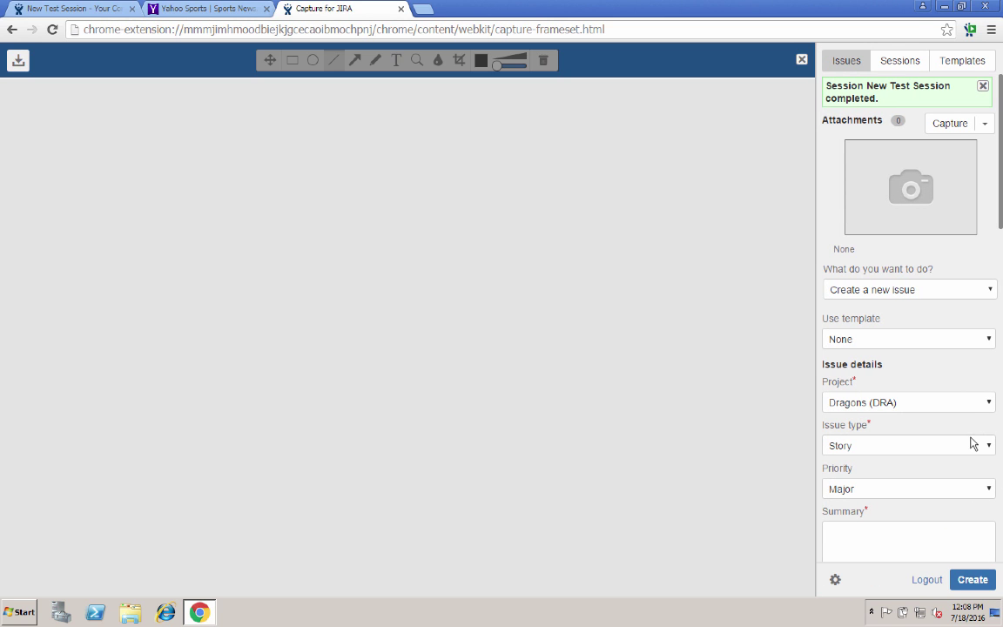
Close the Capture for JIRA and Yahoo Sports pages, and reload the New Test Session page in JIRA.
left_click(400, 9)
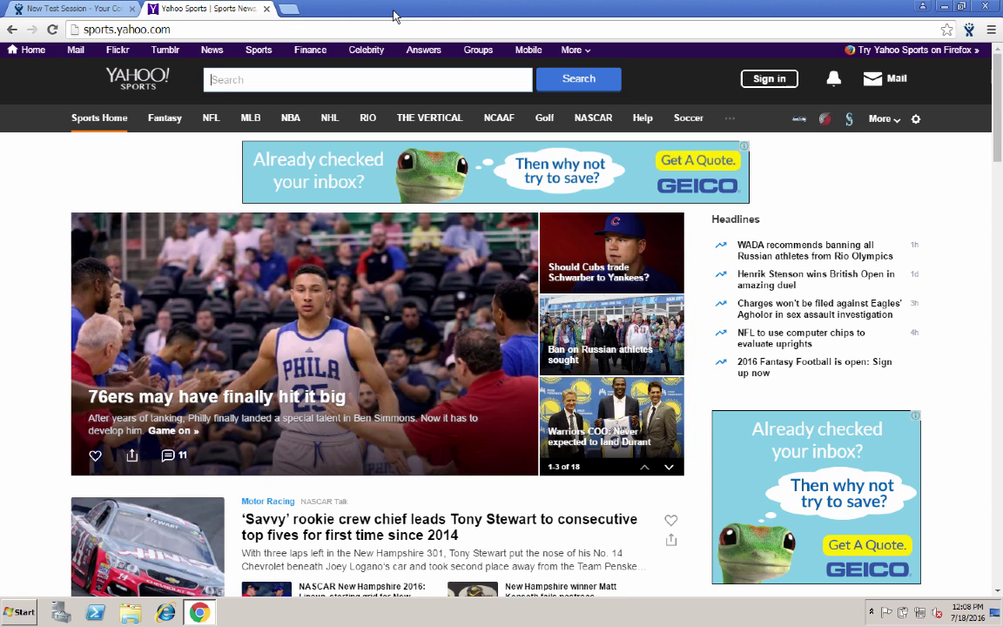
left_click(266, 8)
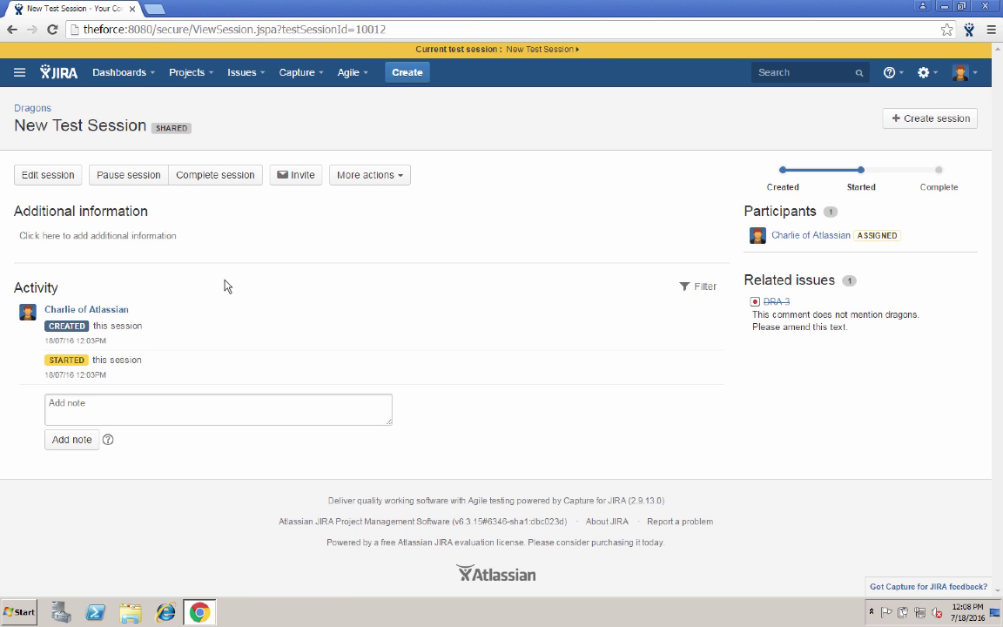
left_click(54, 30)
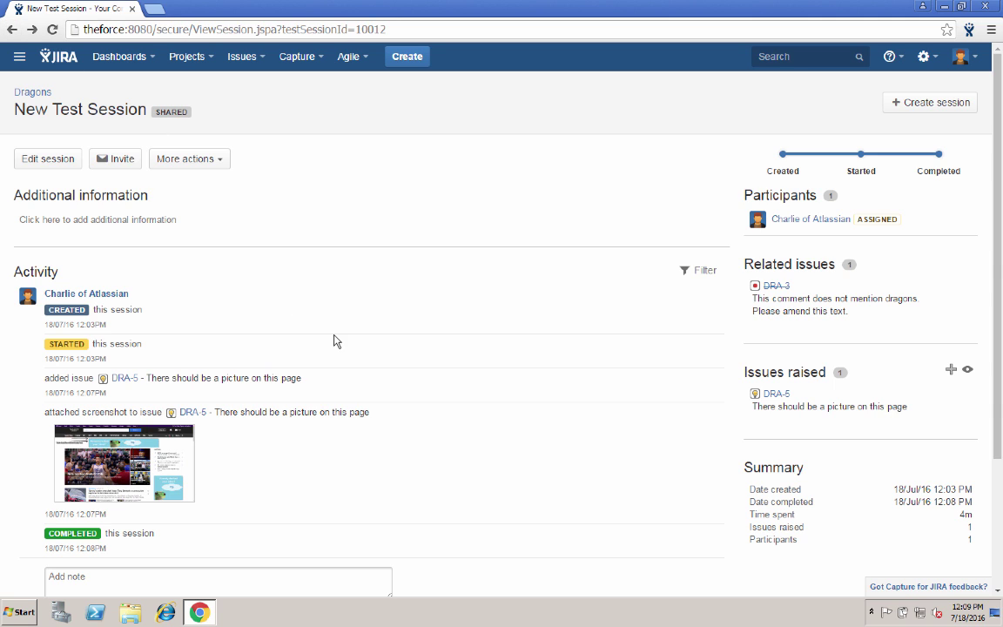
Examine the enlarged annotated screenshot and the completed session's activity, raised issues and summary.
left_click(132, 428)
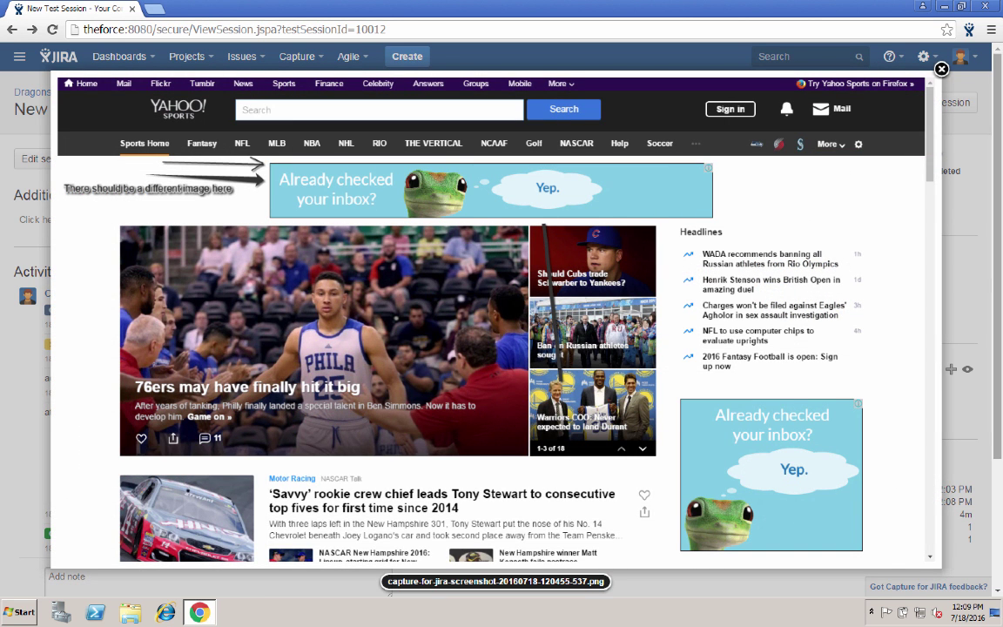
left_click(941, 69)
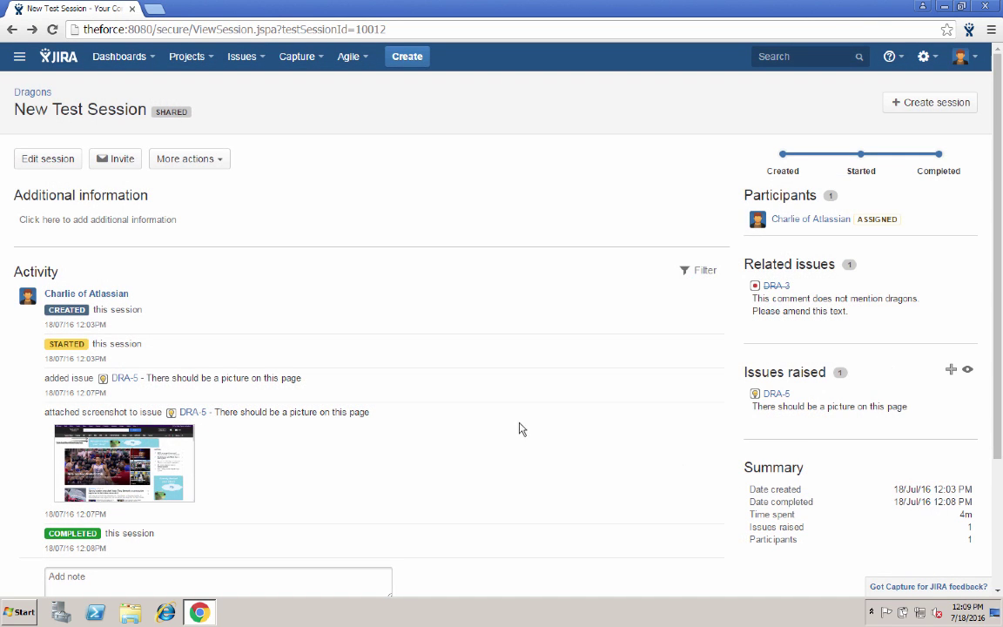
scroll(508, 400, "down", 2)
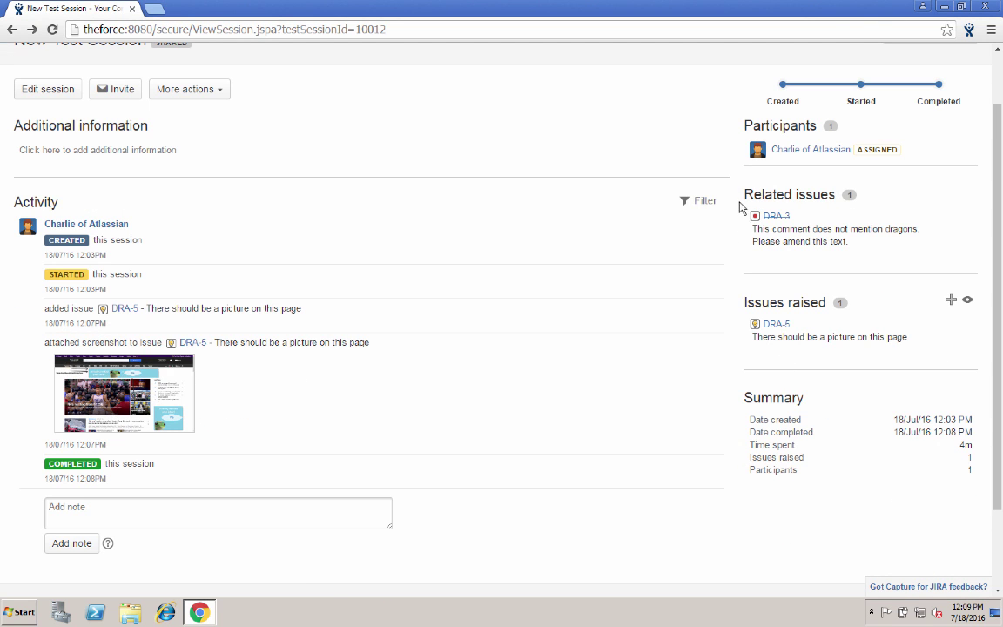
scroll(508, 511, "up", 2)
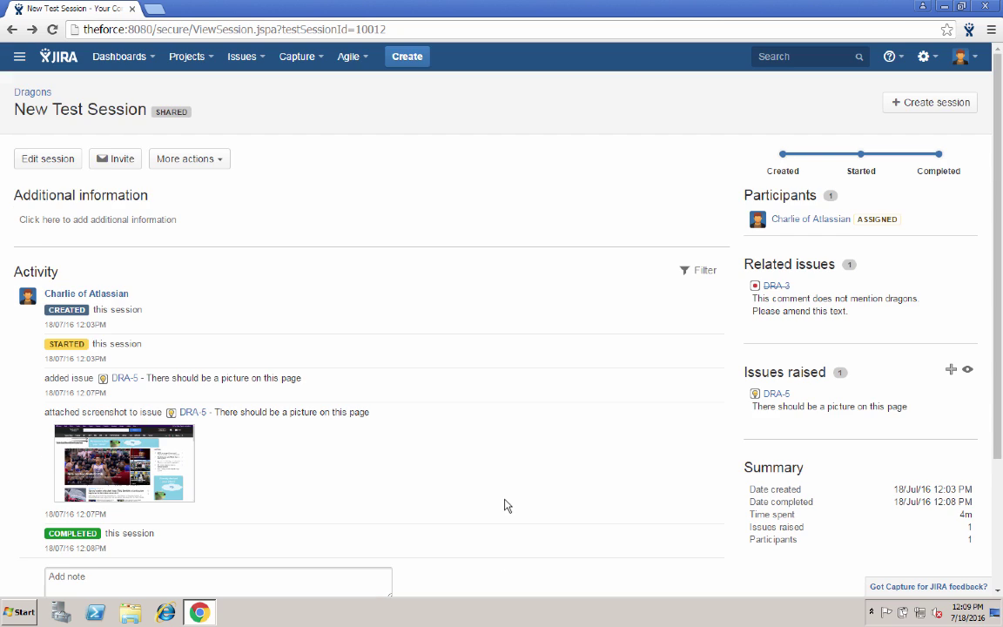